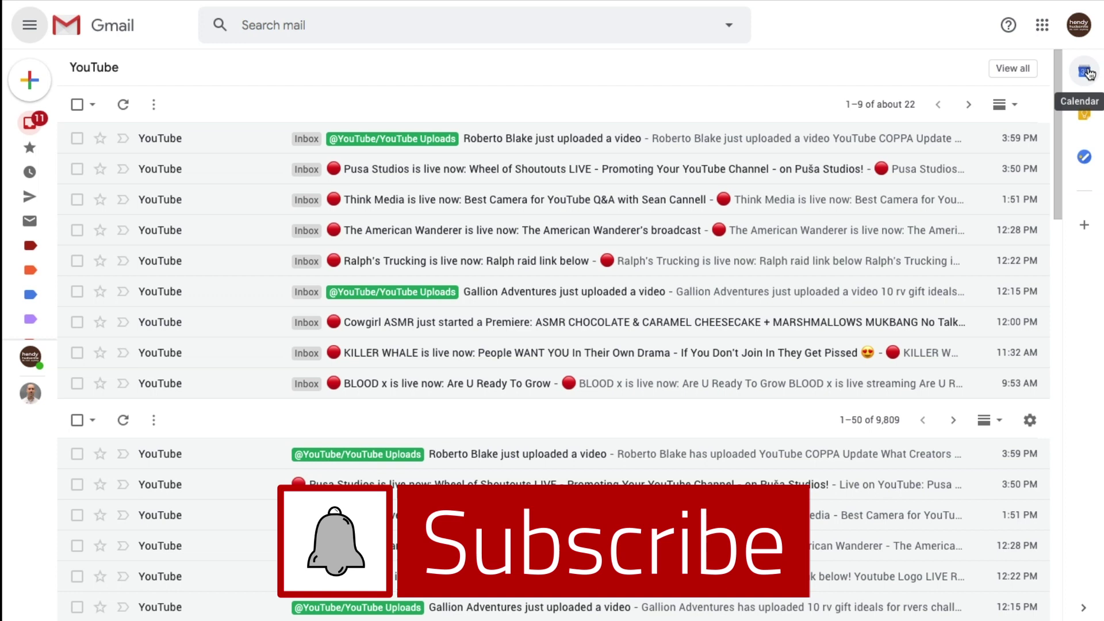
Open the Tasks side panel and create a new task list titled 'Test List'
{"action": "left_click", "coordinate": [1084, 158]}
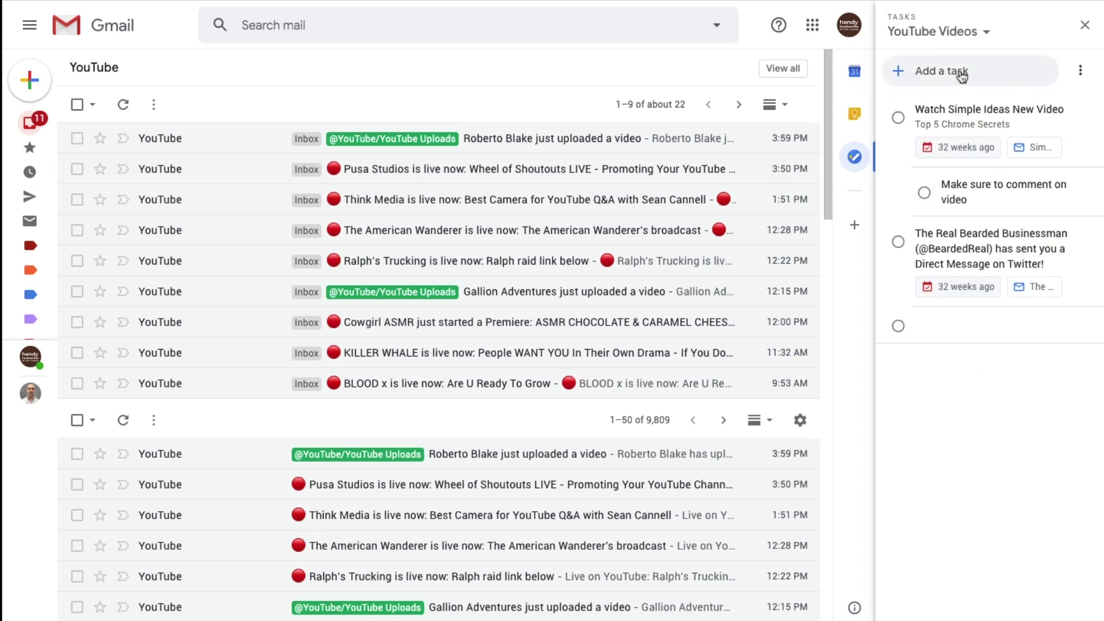
{"action": "left_click", "coordinate": [986, 40]}
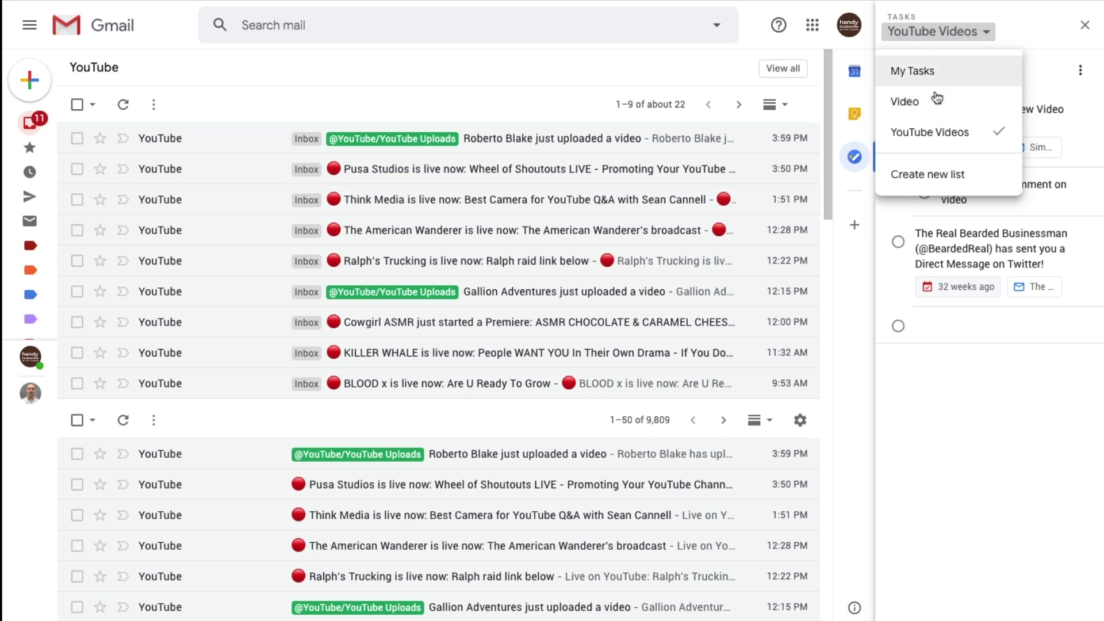
{"action": "left_click", "coordinate": [942, 181]}
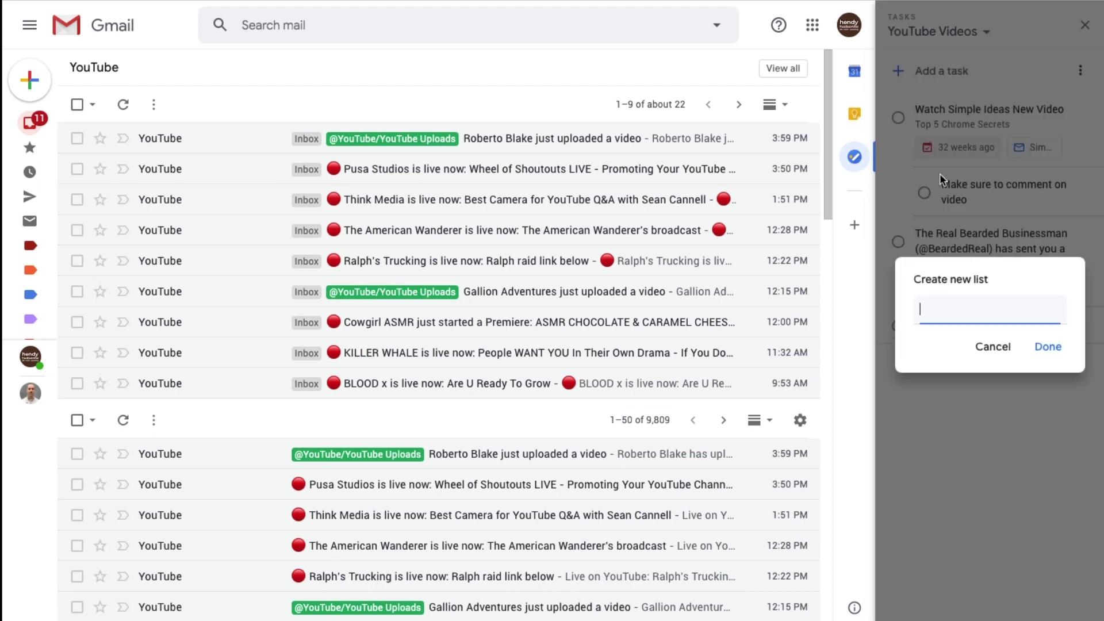
{"action": "type", "text": "Test List"}
Confirm the new Test List and add a task titled 'Task #1'
{"action": "left_click", "coordinate": [1046, 345]}
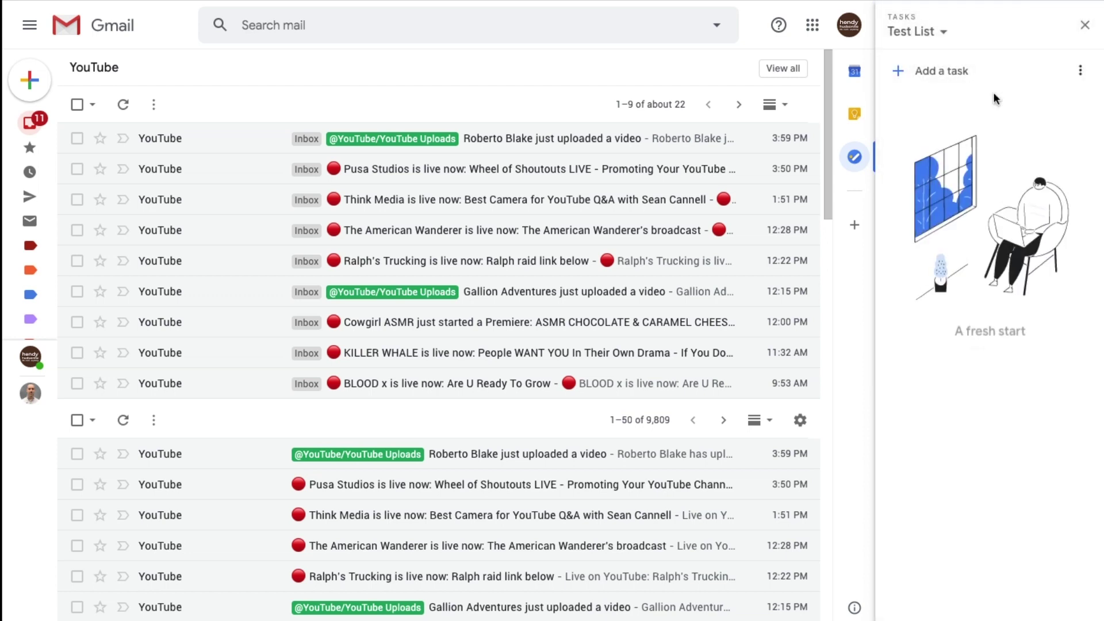
{"action": "left_click", "coordinate": [941, 72]}
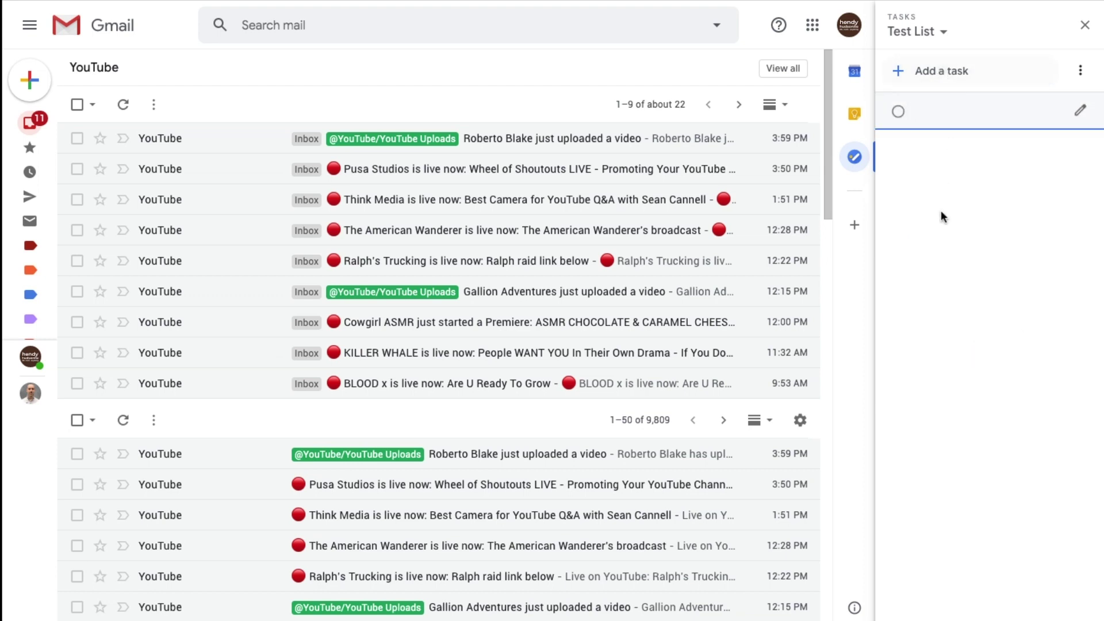
{"action": "type", "text": "Task #1"}
Give Task #1 two detail lines: '1st Task Part' and '2nd Task Part'
{"action": "left_click", "coordinate": [1082, 111]}
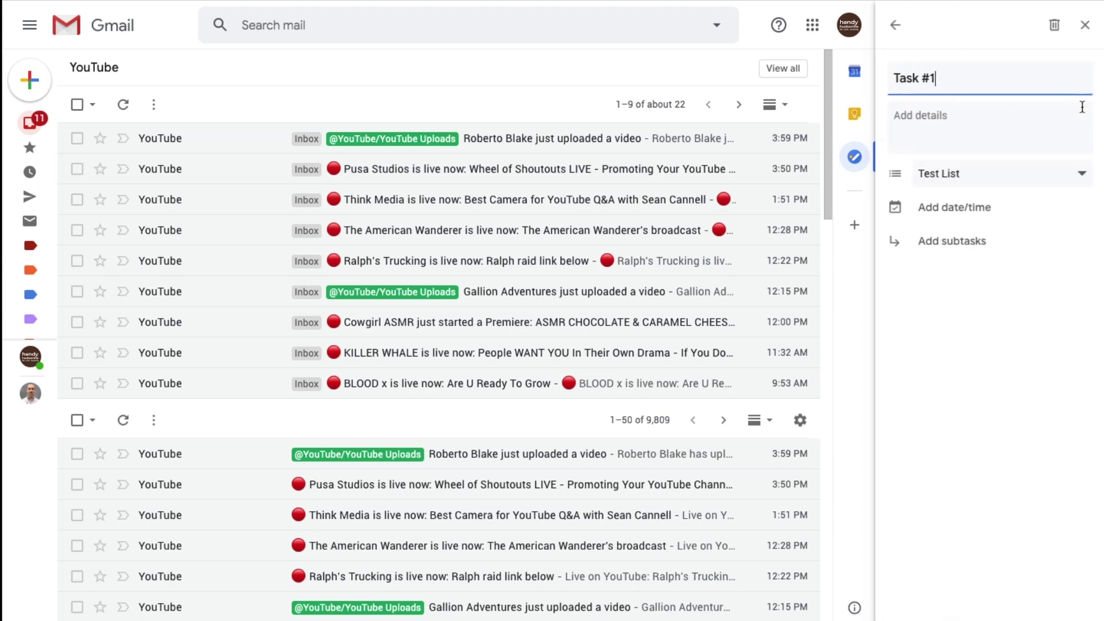
{"action": "left_click", "coordinate": [956, 116]}
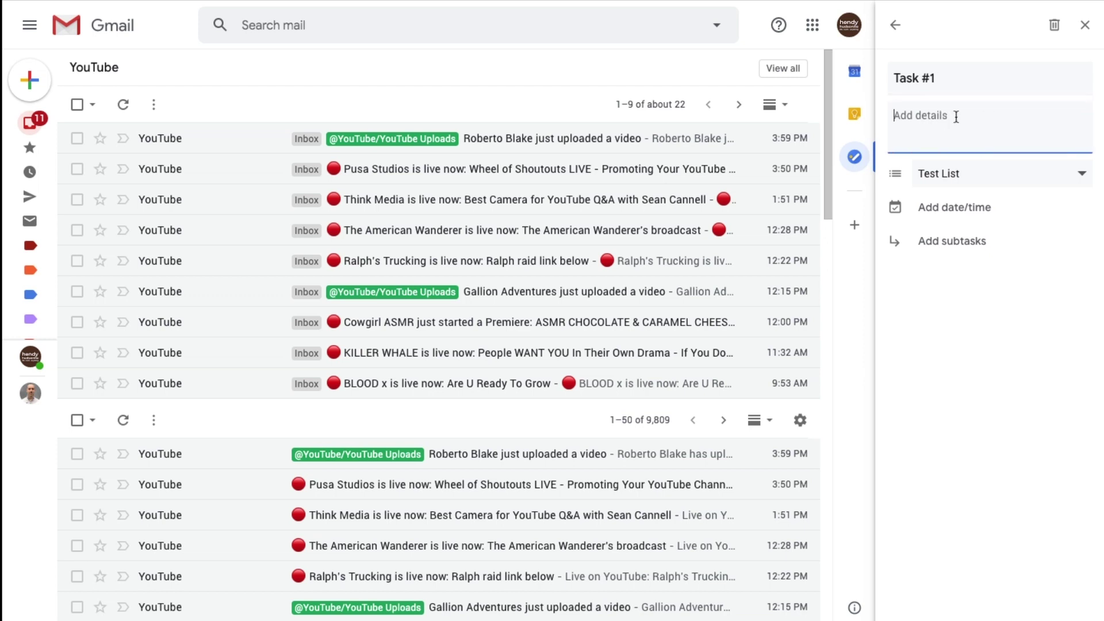
{"action": "type", "text": "1st Task Part"}
{"action": "key", "text": "Return"}
{"action": "type", "text": "2nd T"}
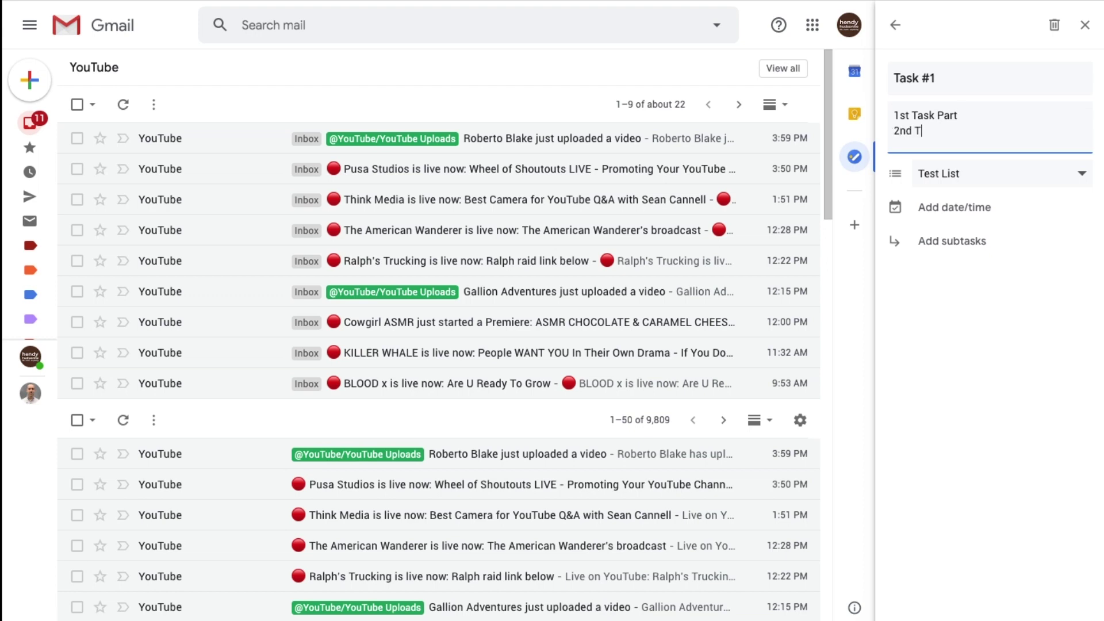
{"action": "type", "text": "ask Part"}
Add a subtask under Task #1 and type its title, fixing typos along the way
{"action": "left_click", "coordinate": [956, 244]}
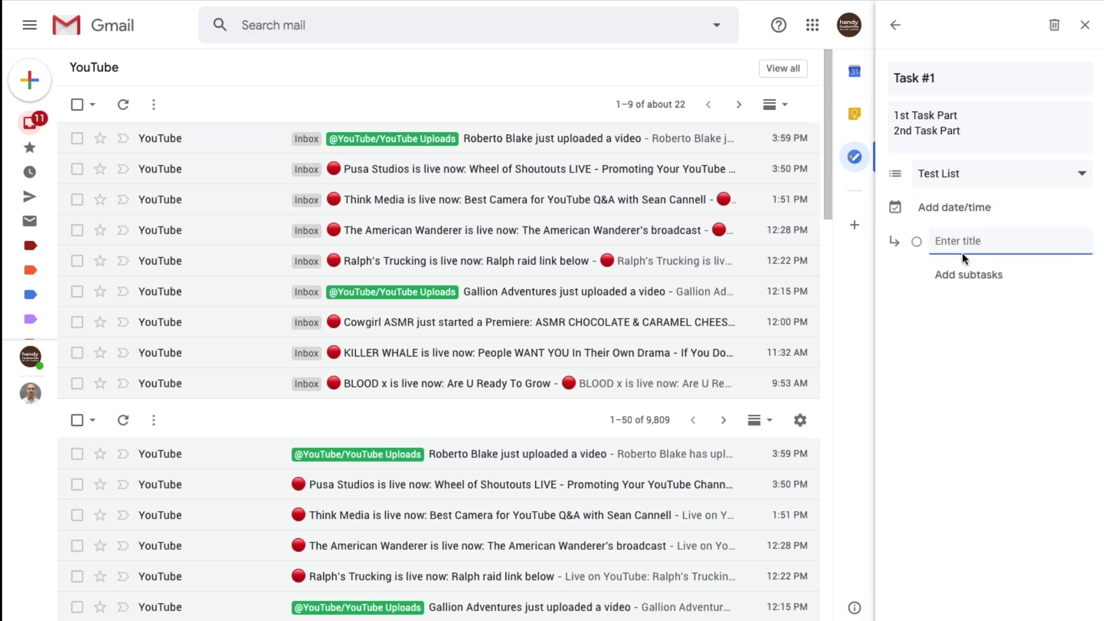
{"action": "type", "text": "Subst"}
{"action": "key", "text": "BackSpace"}
{"action": "key", "text": "BackSpace"}
{"action": "type", "text": "tast"}
{"action": "key", "text": "BackSpace"}
{"action": "type", "text": "k 21a"}
{"action": "key", "text": "BackSpace"}
{"action": "key", "text": "BackSpace"}
{"action": "key", "text": "BackSpace"}
Finish the subtask 'Subtask 1a' and set Task #1 due Saturday, Nov 30 at 12:00 PM
{"action": "type", "text": "1a"}
{"action": "left_click", "coordinate": [955, 208]}
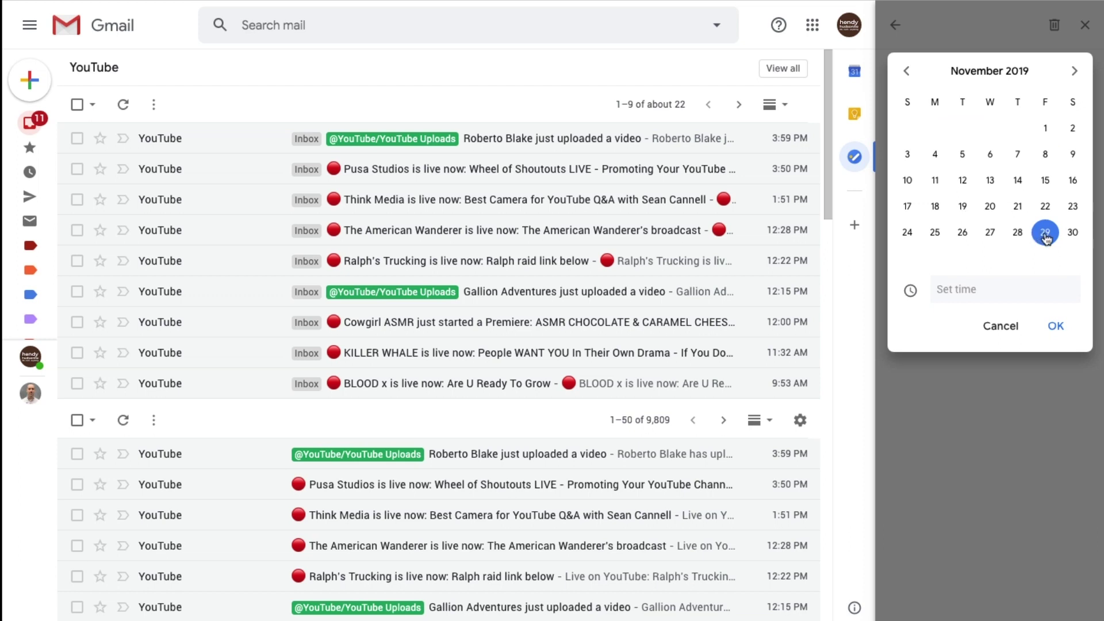
{"action": "left_click", "coordinate": [1047, 239]}
{"action": "left_click", "coordinate": [1077, 229]}
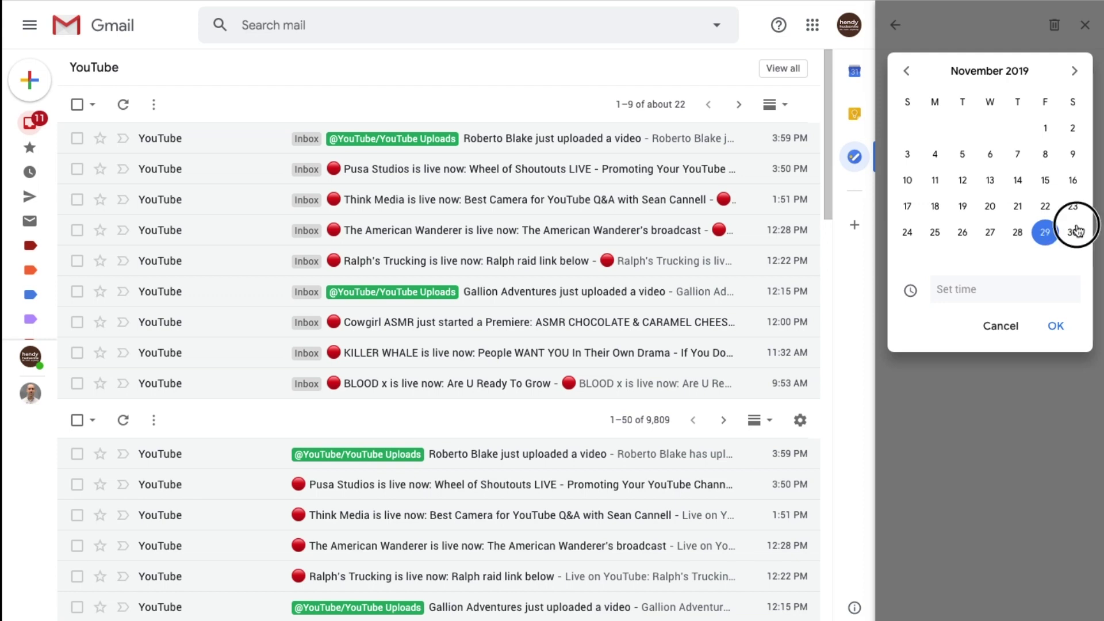
{"action": "left_click", "coordinate": [987, 288]}
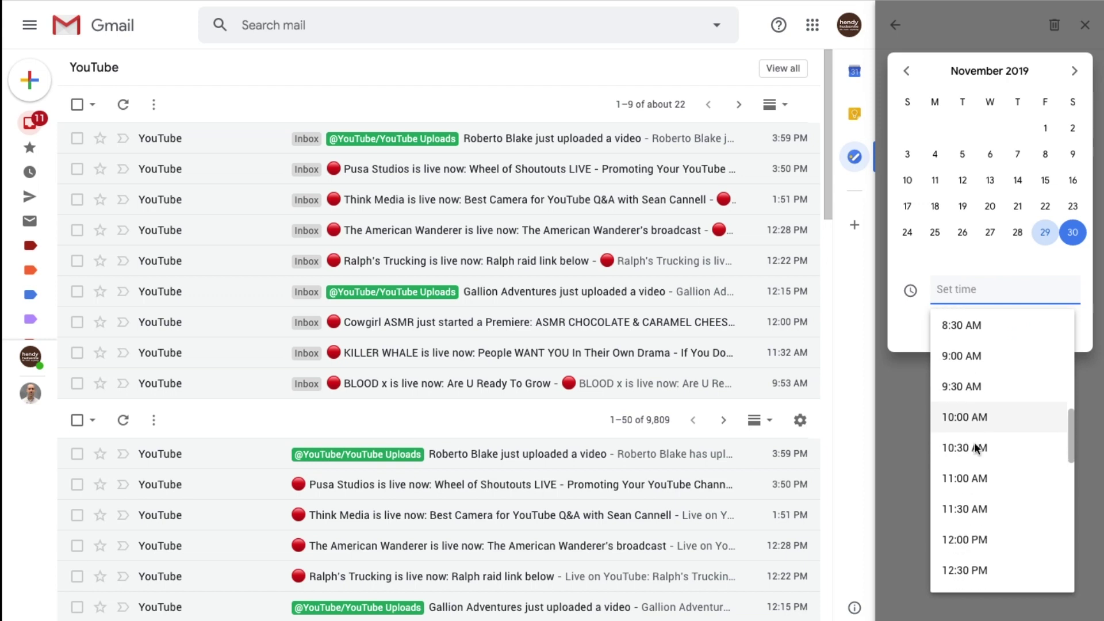
{"action": "left_click", "coordinate": [971, 536]}
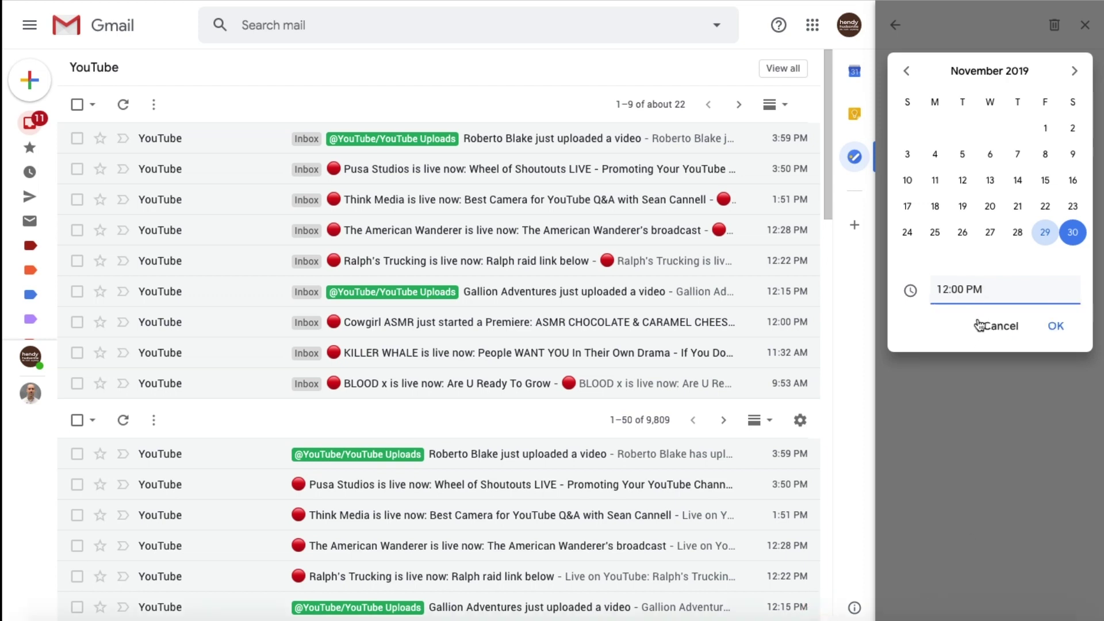
{"action": "left_click", "coordinate": [1055, 326]}
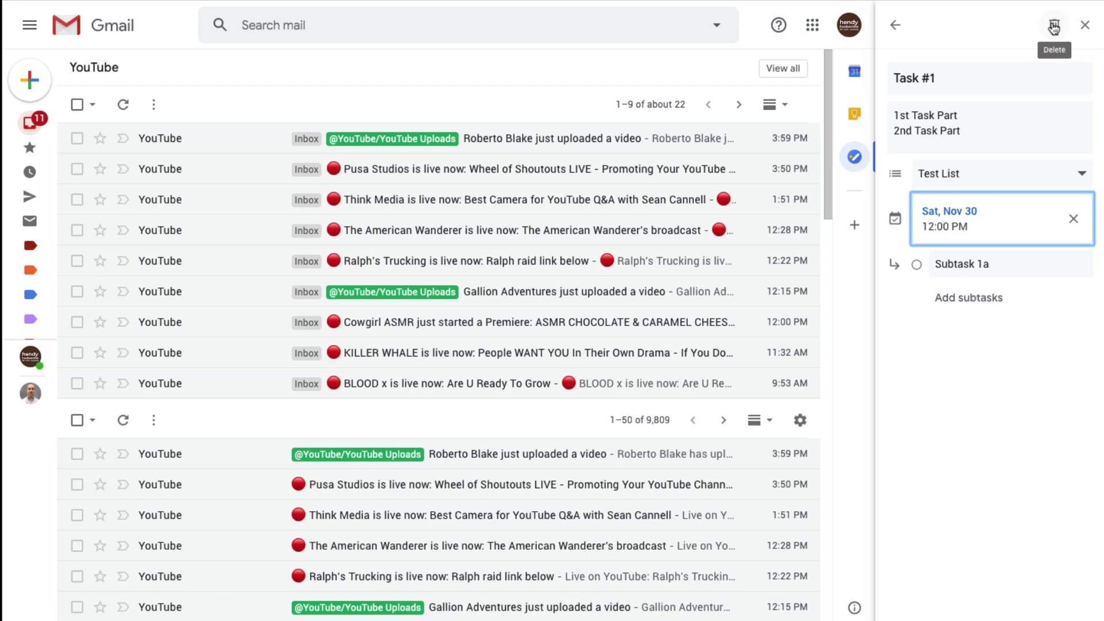
{"action": "left_click", "coordinate": [898, 27]}
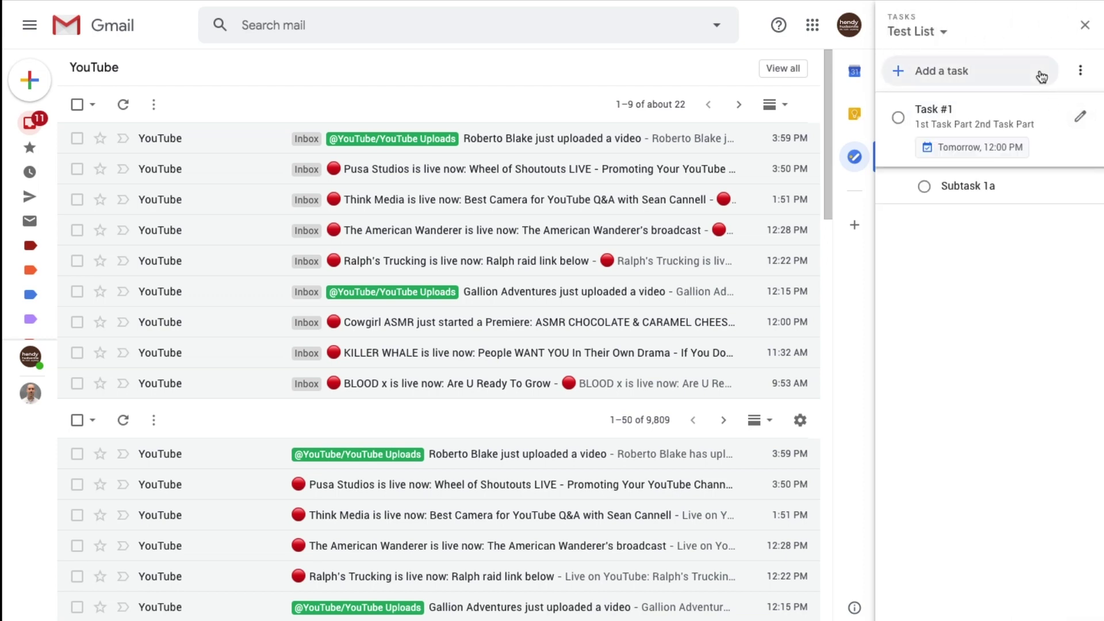
View the Tasks keyboard shortcuts, then run Copy reminders to Tasks from the list menu
{"action": "left_click", "coordinate": [1080, 70]}
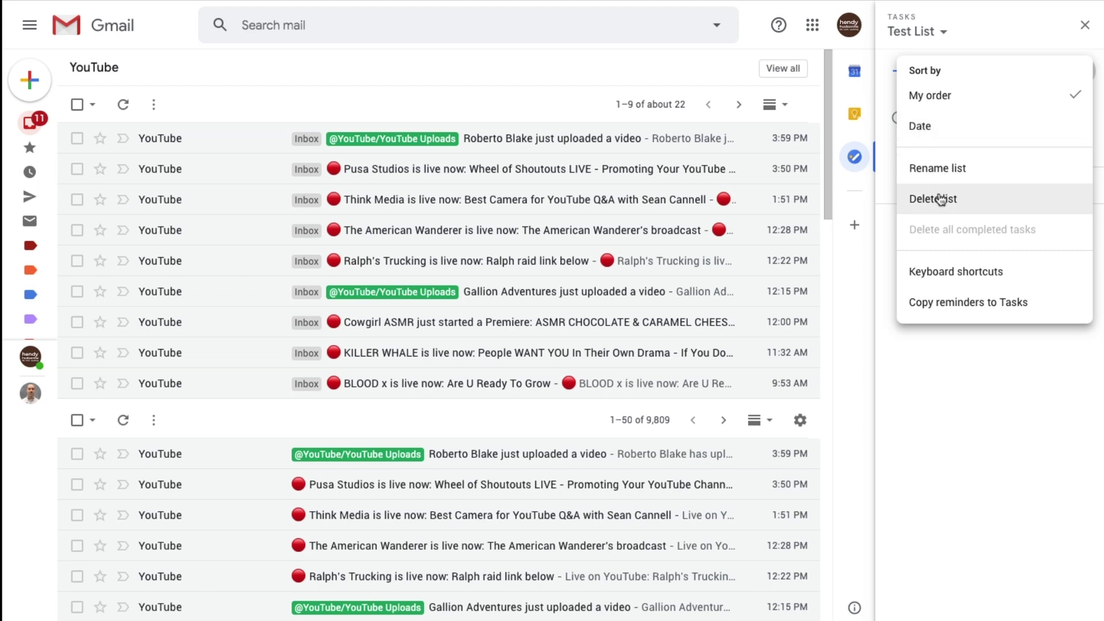
{"action": "left_click", "coordinate": [970, 274]}
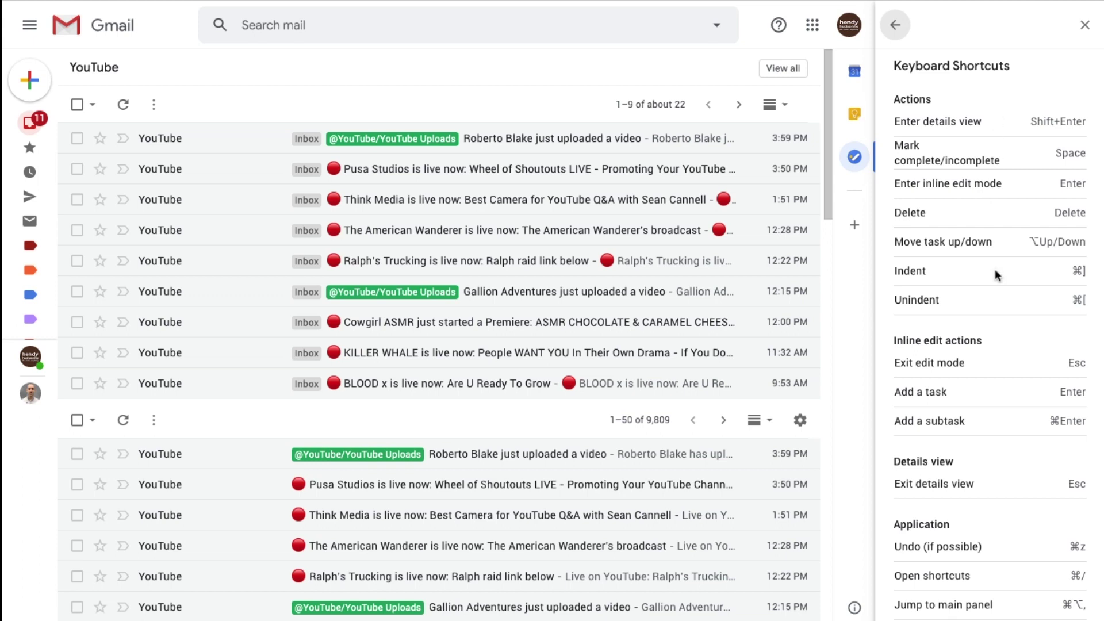
{"action": "left_click", "coordinate": [894, 25]}
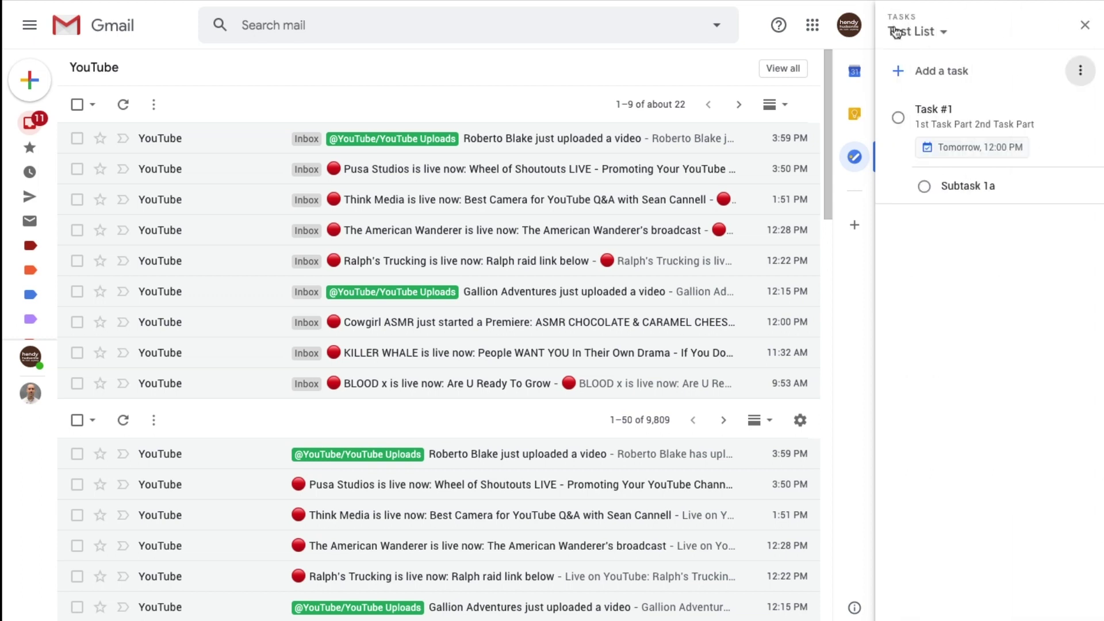
{"action": "left_click", "coordinate": [1079, 71]}
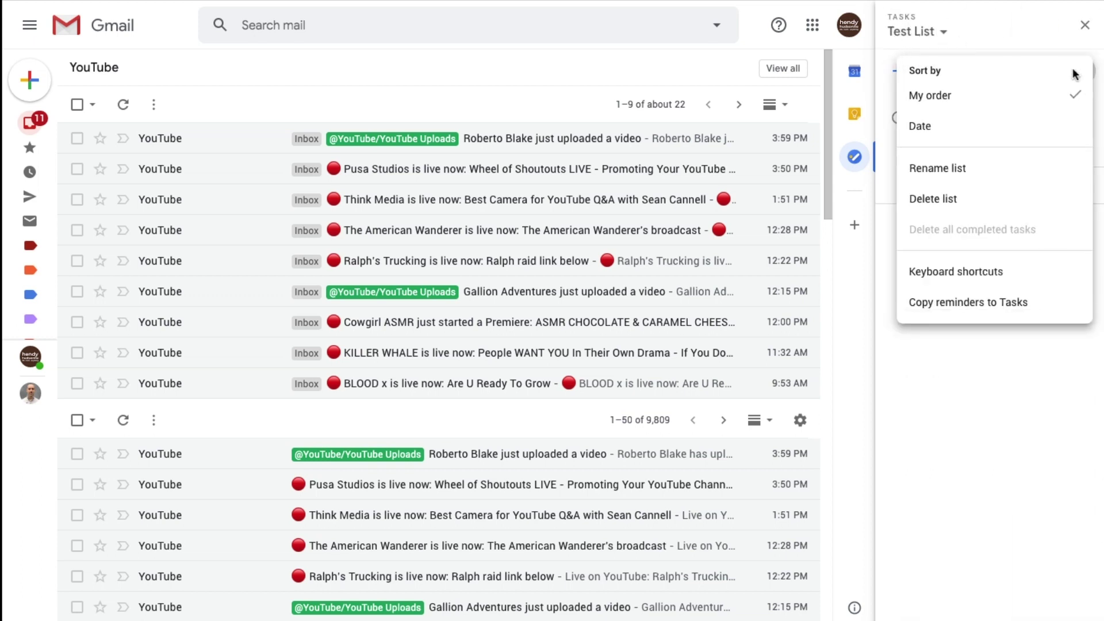
{"action": "left_click", "coordinate": [976, 307]}
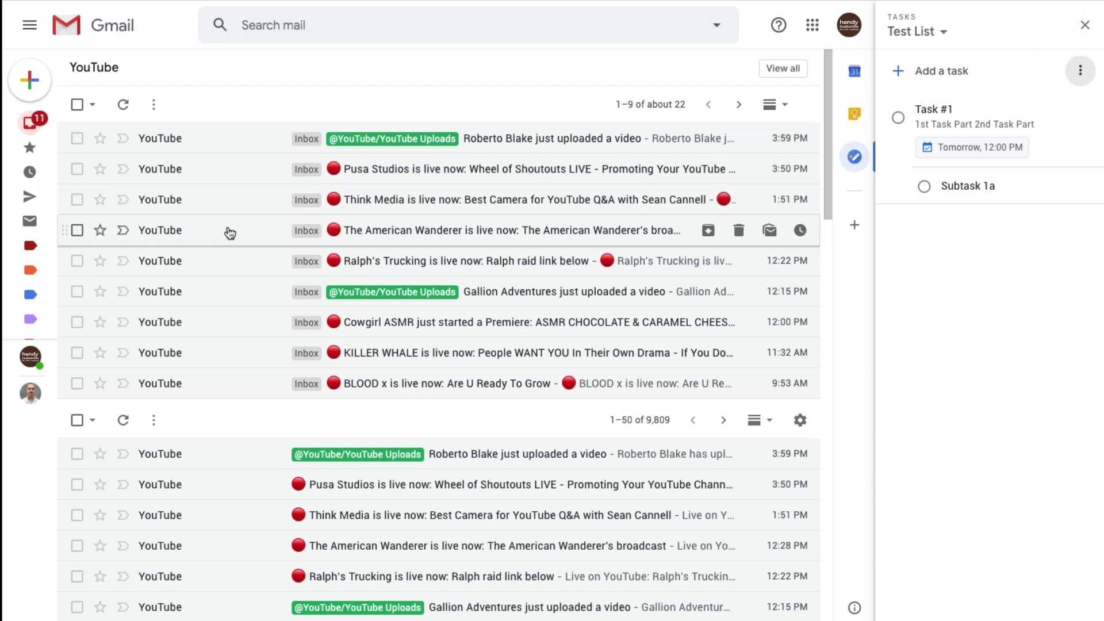
{"action": "left_click", "coordinate": [165, 239]}
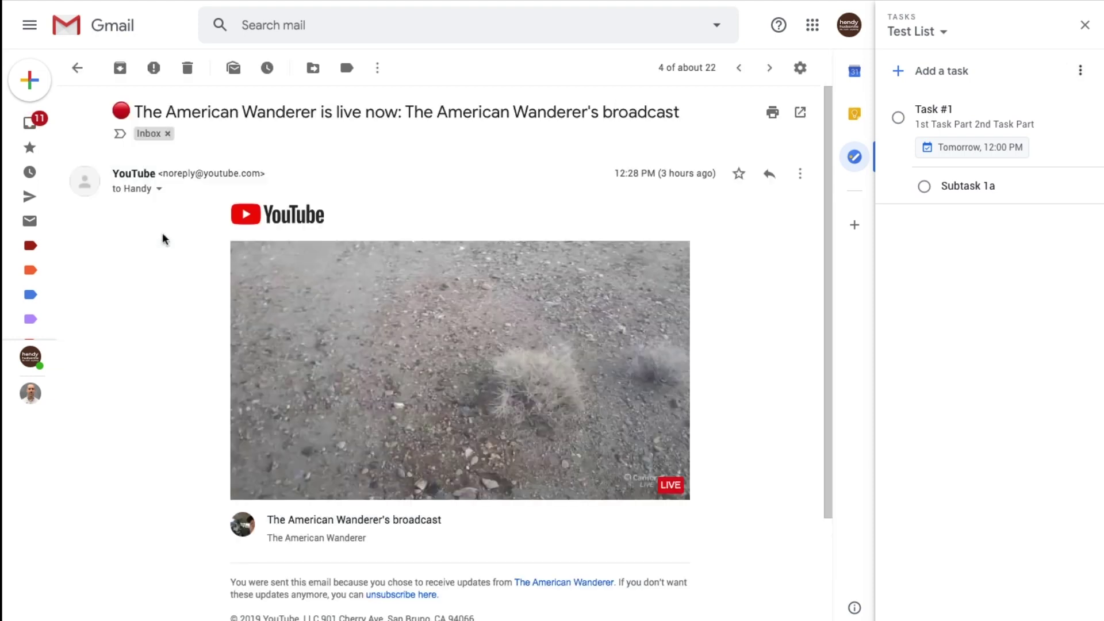
{"action": "left_click", "coordinate": [77, 72]}
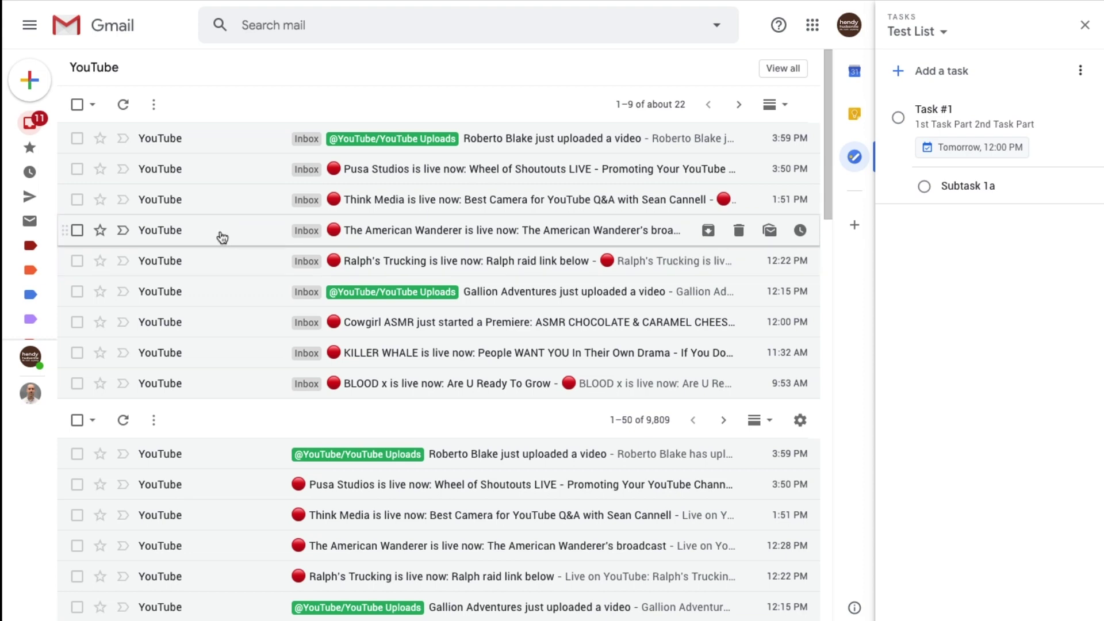
Drag The American Wanderer email into Test List as a task and open its details
{"action": "left_click_drag", "start_coordinate": [219, 232], "coordinate": [926, 141]}
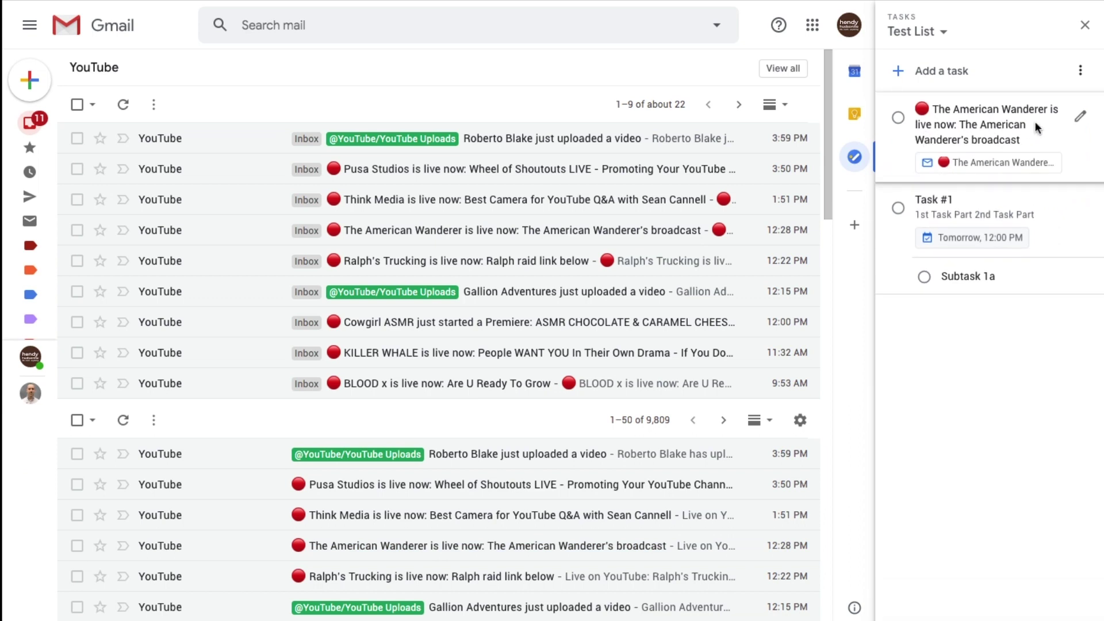
{"action": "left_click", "coordinate": [1080, 116]}
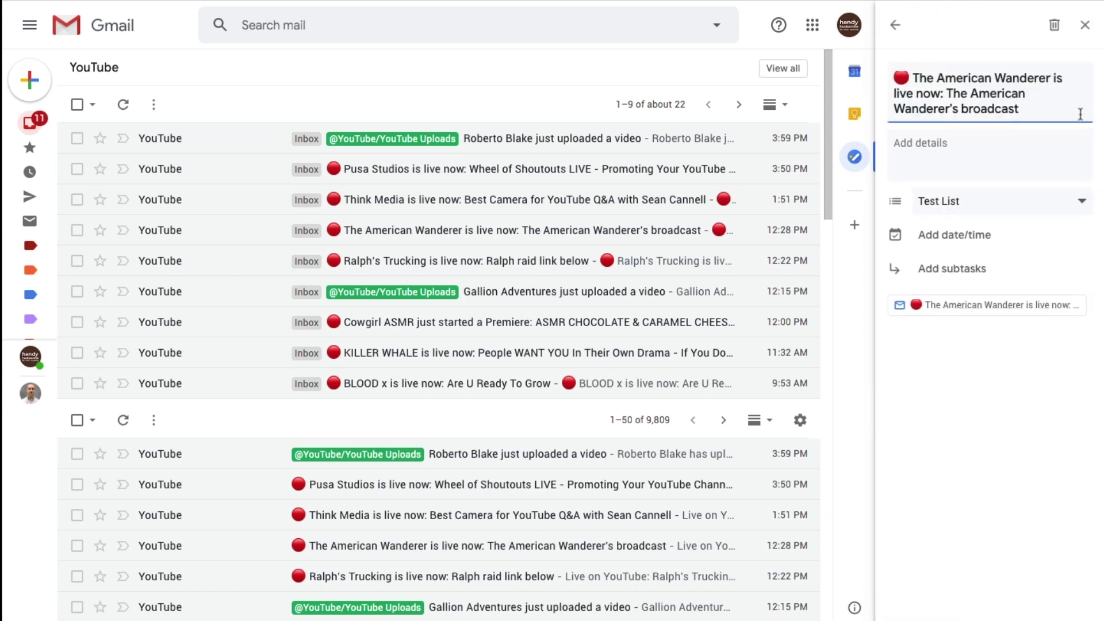
{"action": "left_click", "coordinate": [916, 79]}
{"action": "left_click", "coordinate": [1016, 121]}
{"action": "left_click", "coordinate": [958, 142]}
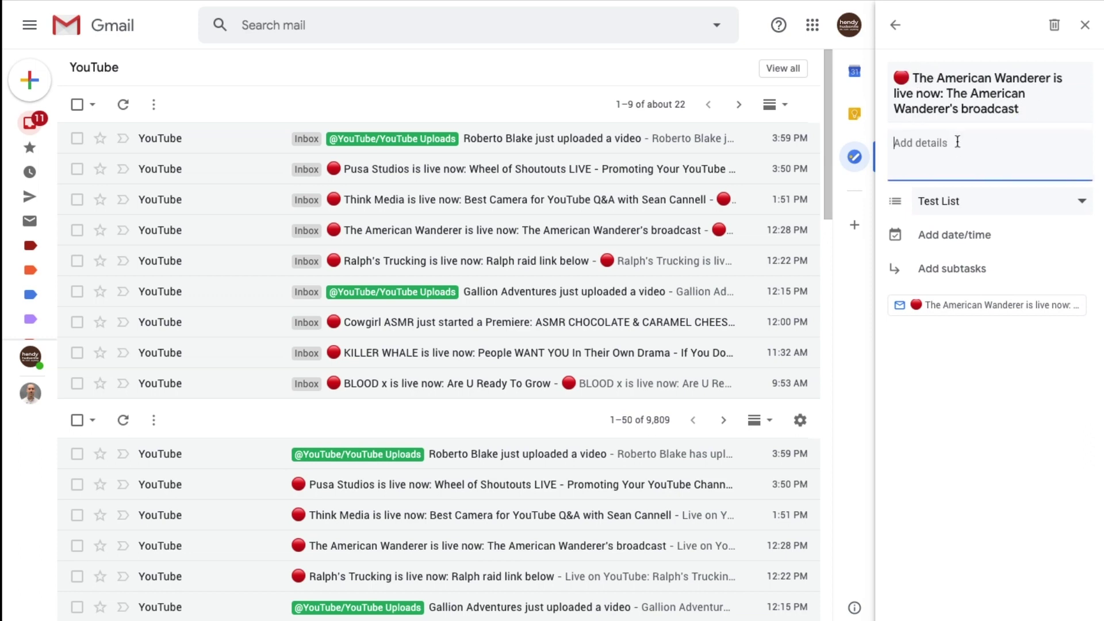
Set the email task's due date to Saturday, Nov 30 at 2:00 PM
{"action": "left_click", "coordinate": [959, 236]}
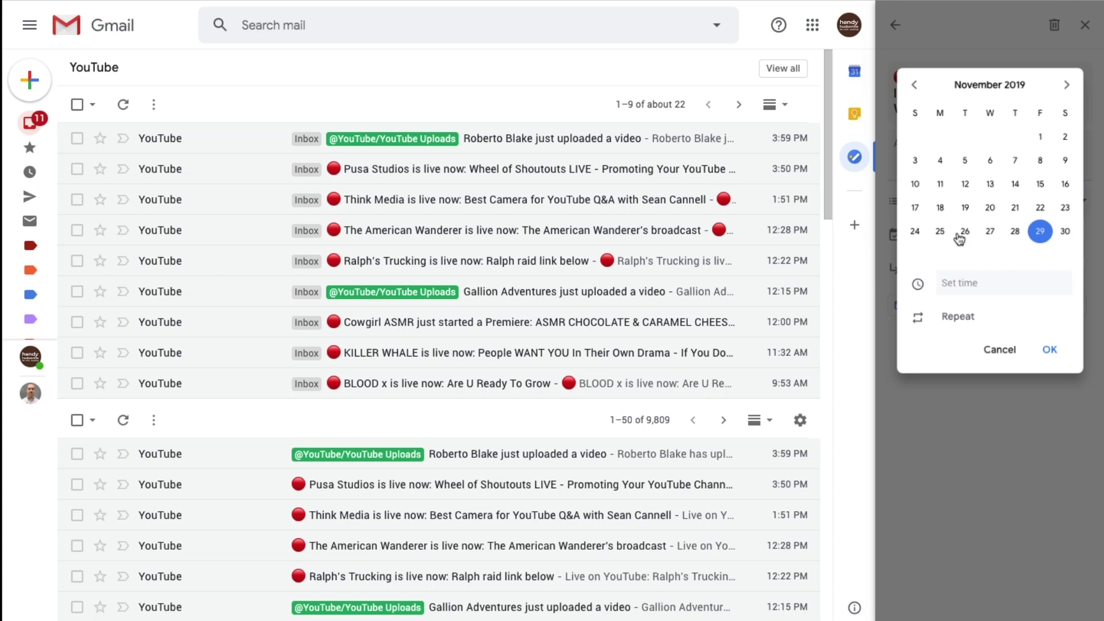
{"action": "left_click", "coordinate": [1073, 232]}
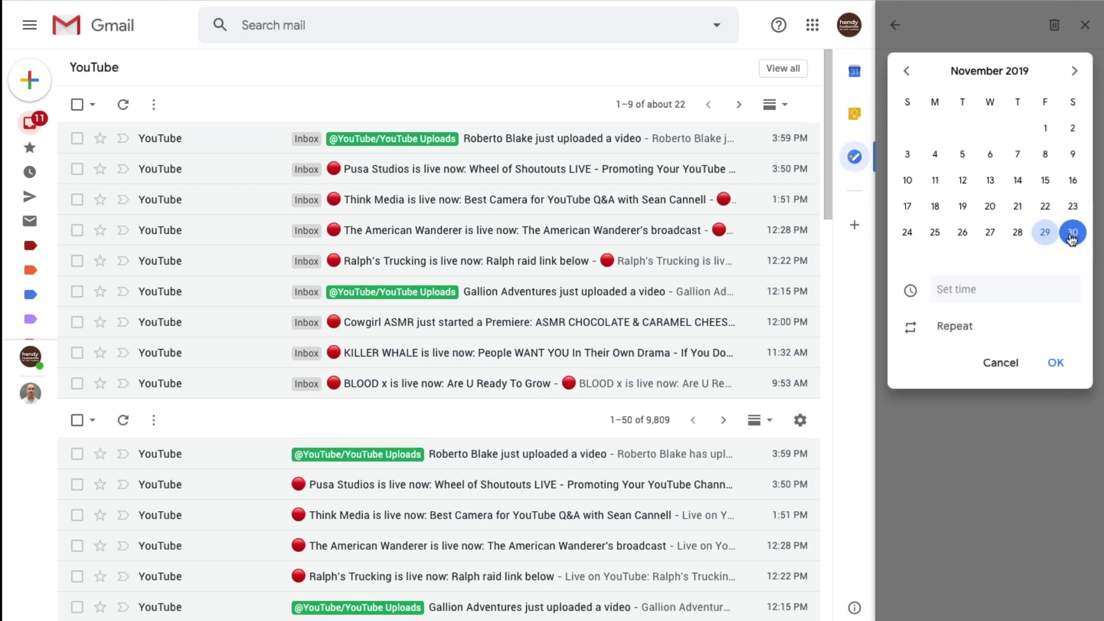
{"action": "left_click", "coordinate": [956, 289]}
{"action": "scroll", "coordinate": [977, 449], "scroll_direction": "down", "scroll_amount": 10}
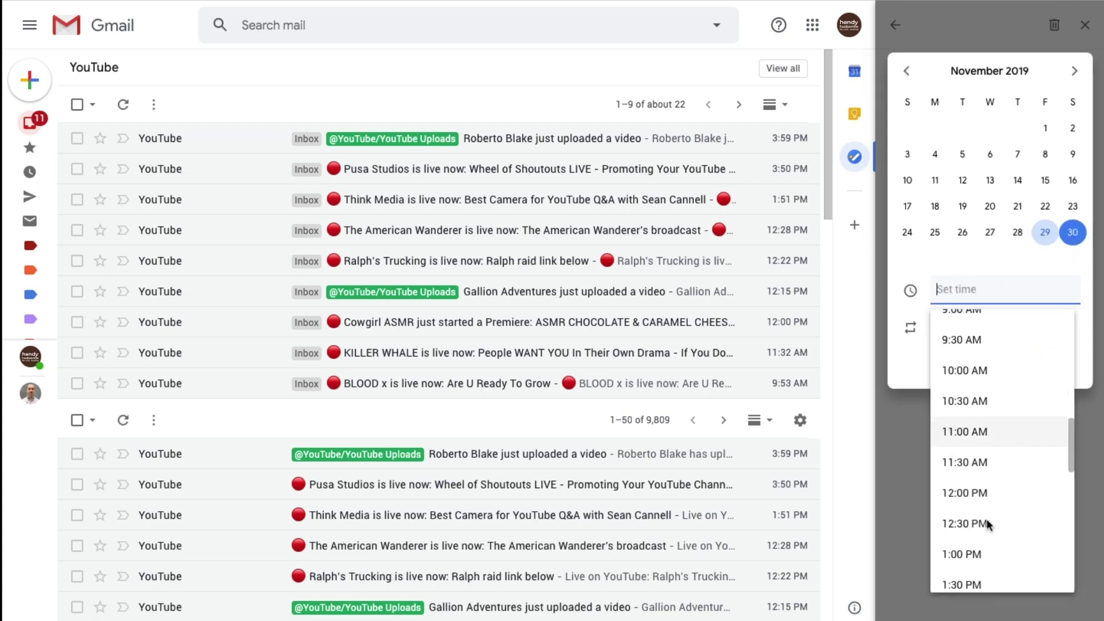
{"action": "left_click", "coordinate": [964, 511]}
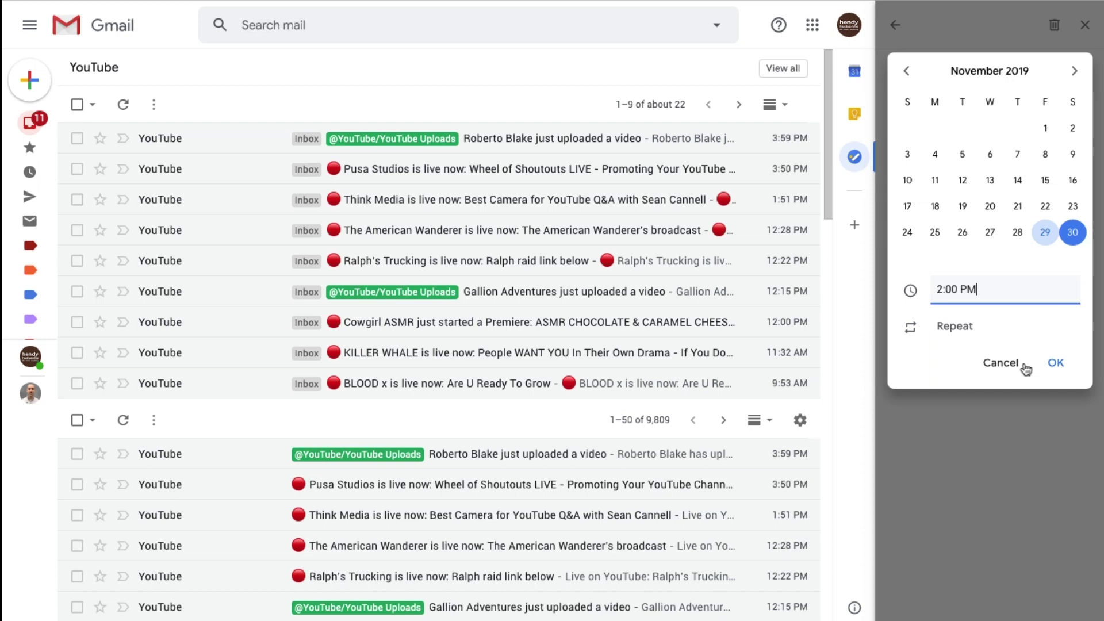
{"action": "left_click", "coordinate": [1055, 359]}
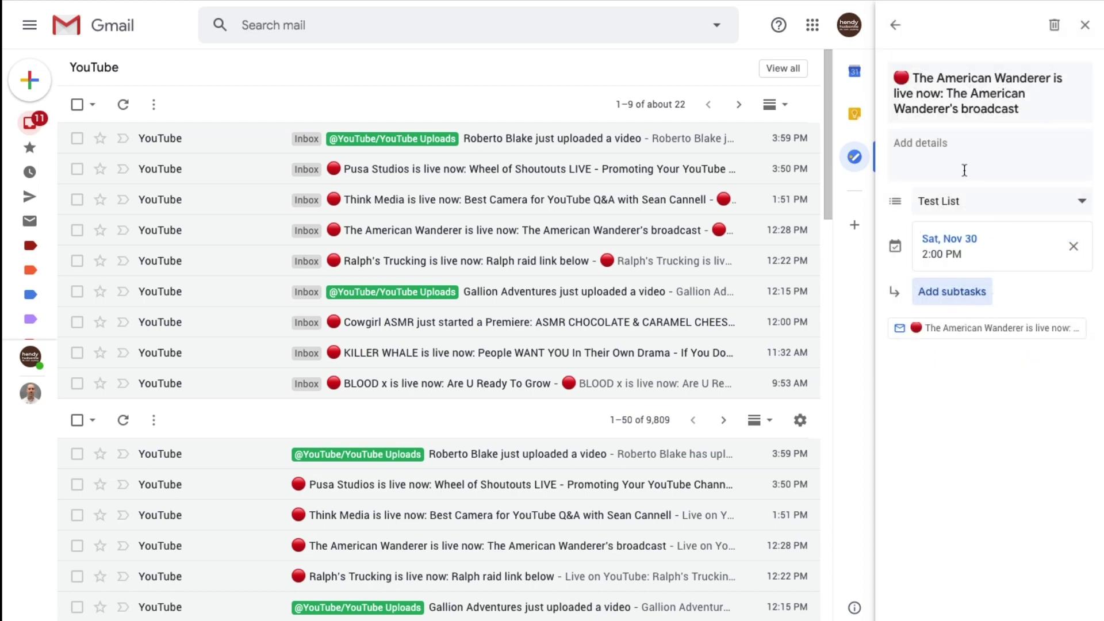
{"action": "left_click", "coordinate": [896, 24]}
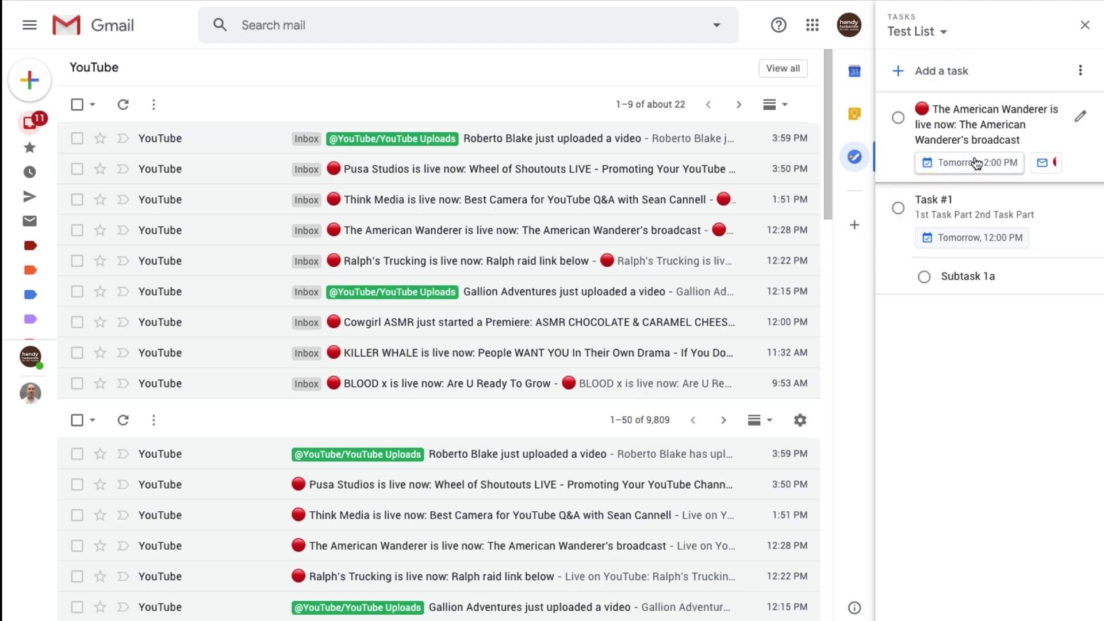
{"action": "left_click", "coordinate": [976, 164]}
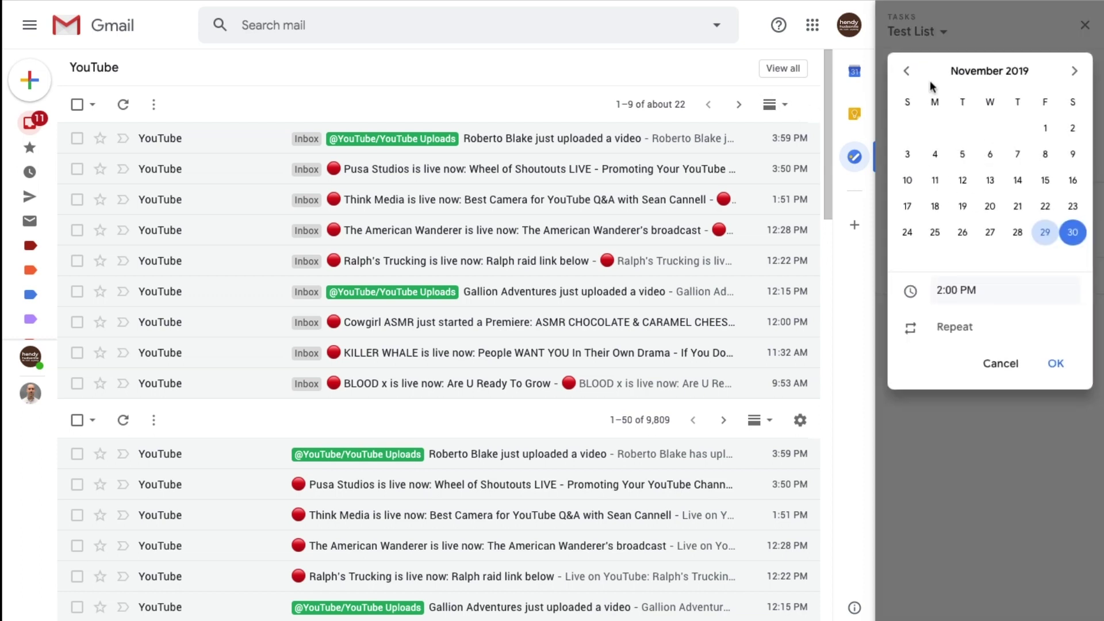
{"action": "left_click", "coordinate": [954, 32]}
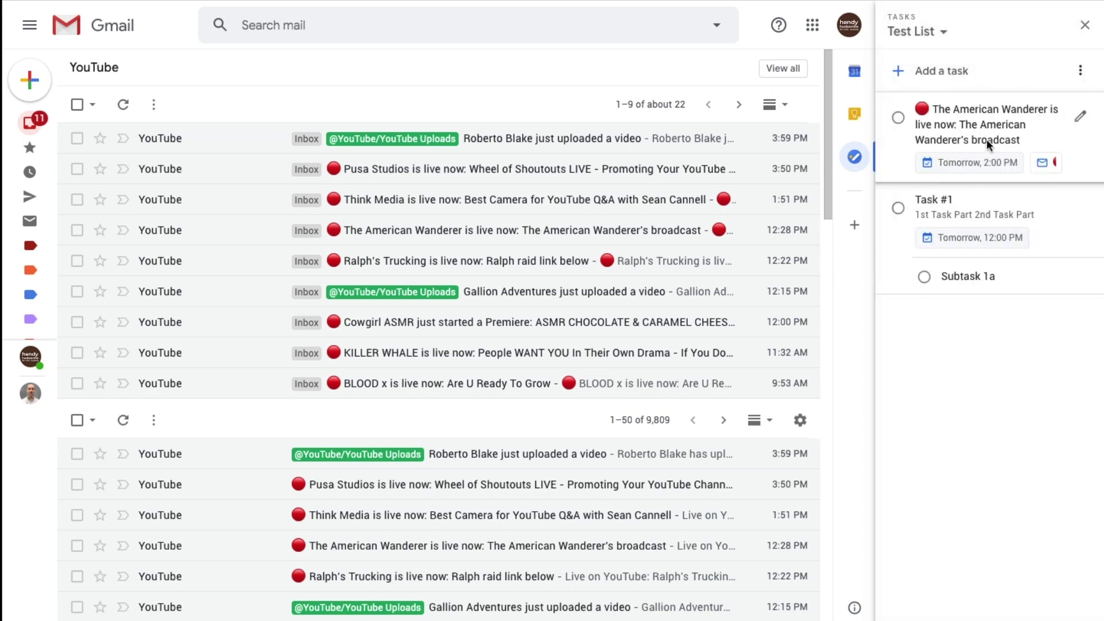
Open the American Wanderer email from the task's chip, go back to the inbox, and close Tasks
{"action": "left_click", "coordinate": [1045, 165]}
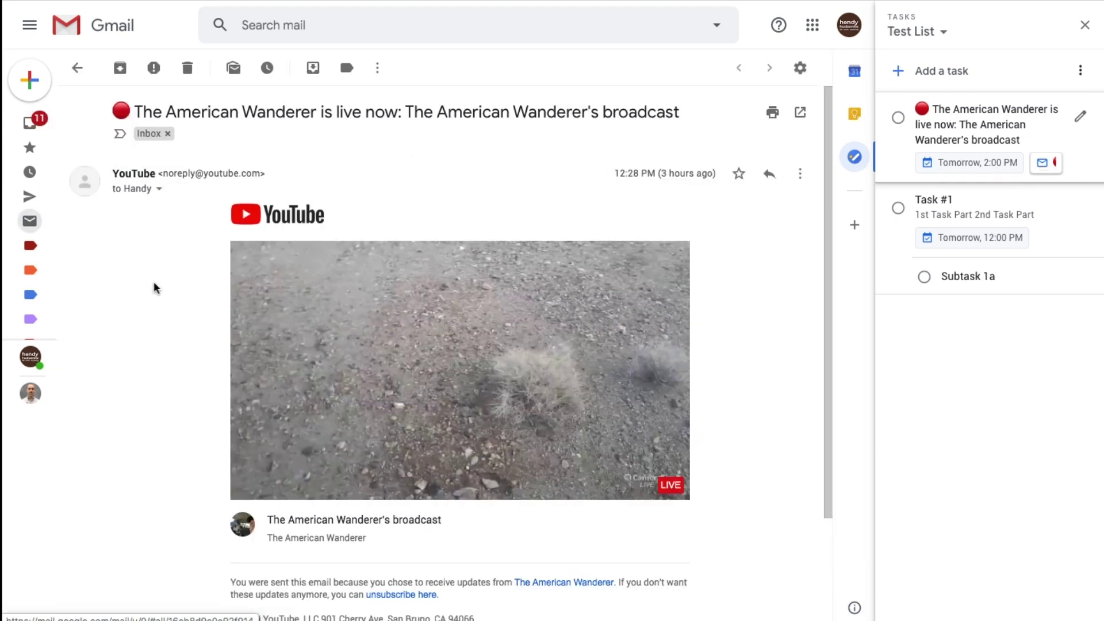
{"action": "scroll", "coordinate": [155, 286], "scroll_direction": "down", "scroll_amount": 3}
{"action": "scroll", "coordinate": [154, 286], "scroll_direction": "up", "scroll_amount": 3}
{"action": "scroll", "coordinate": [154, 287], "scroll_direction": "down", "scroll_amount": 3}
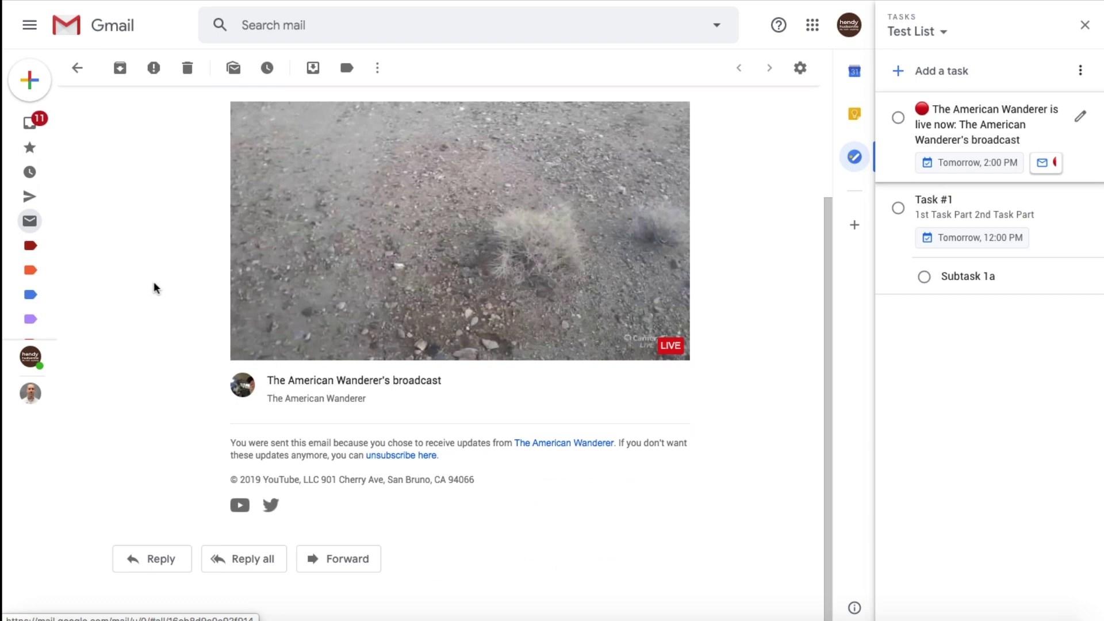
{"action": "left_click", "coordinate": [77, 66]}
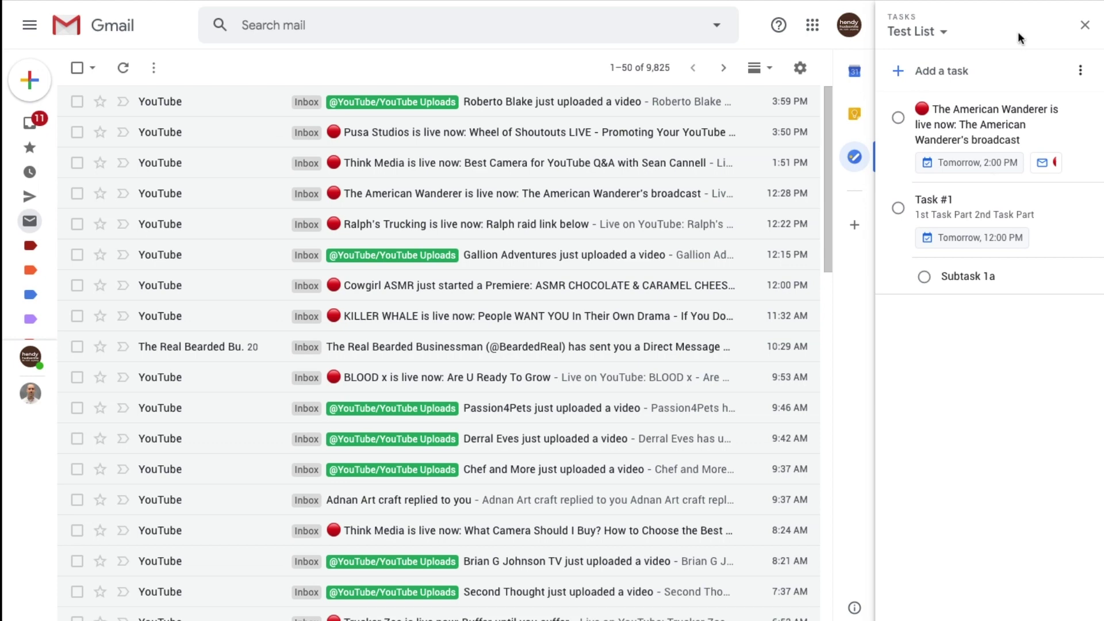
{"action": "left_click", "coordinate": [1086, 25]}
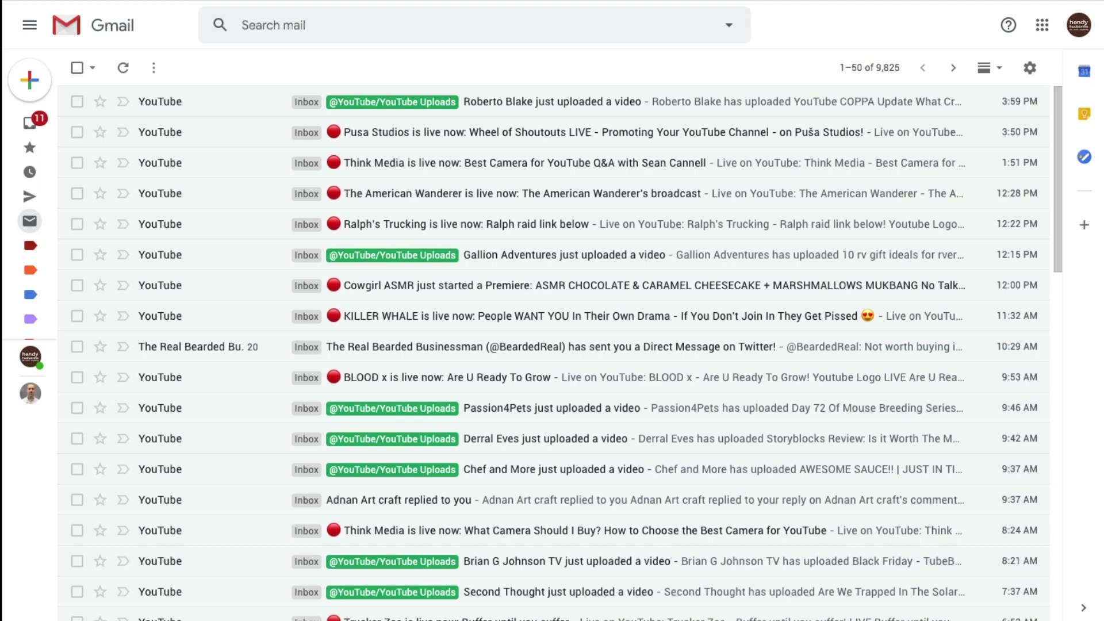
Switch to Google Calendar's Nov 24–30 week and open Task #1's details on Saturday
{"action": "key", "text": "ctrl+Tab"}
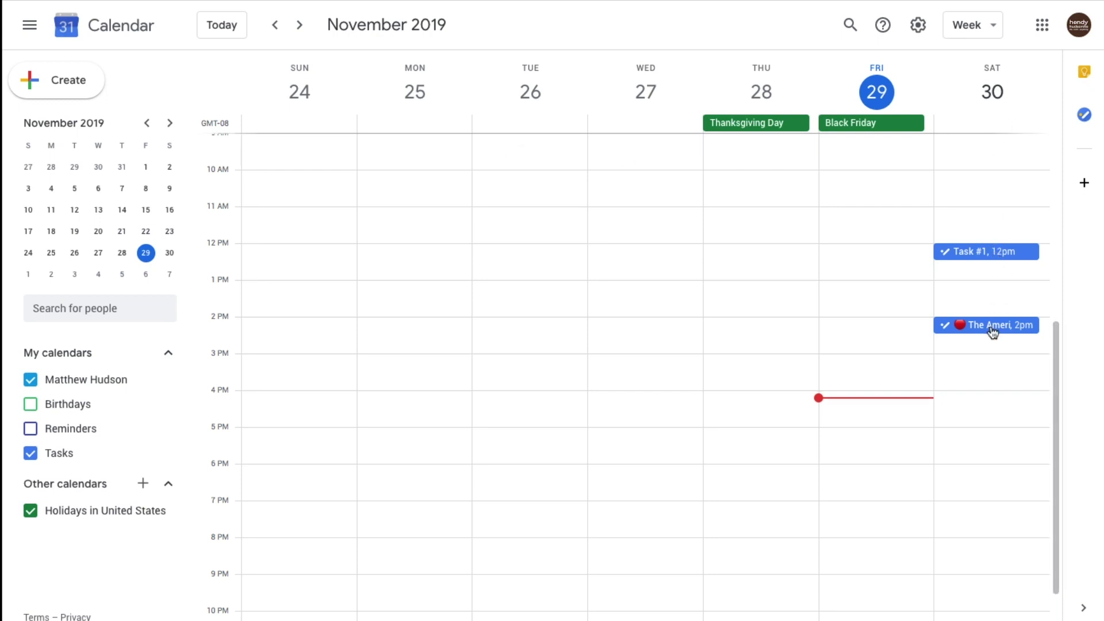
{"action": "left_click", "coordinate": [992, 251]}
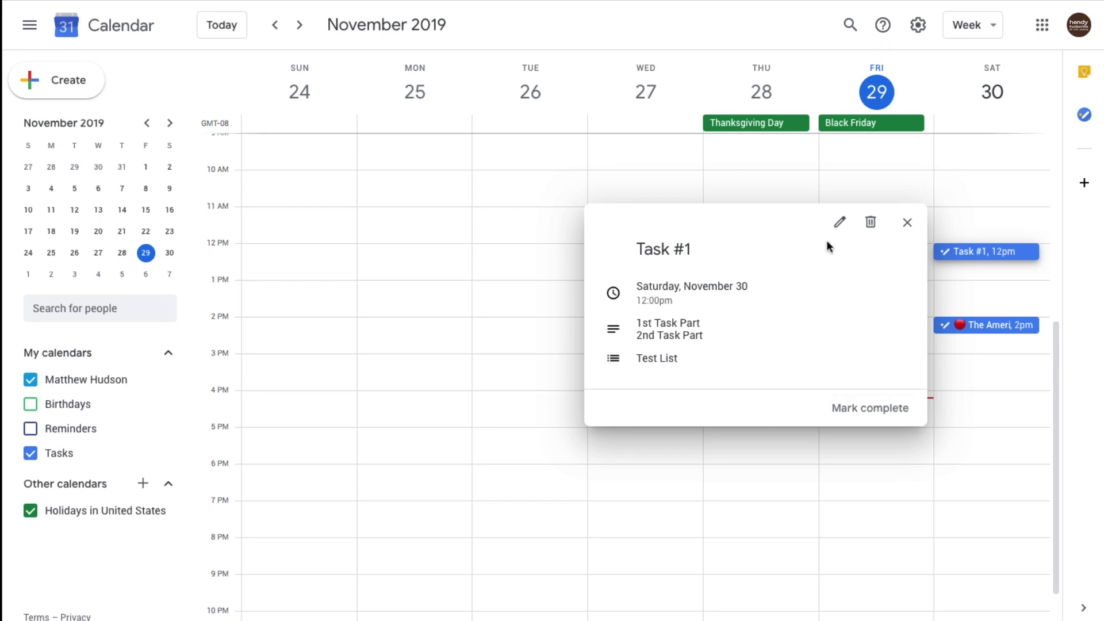
Open and save Task #1 in its editor, then switch to Day view for Saturday, Nov 30
{"action": "left_click", "coordinate": [839, 222]}
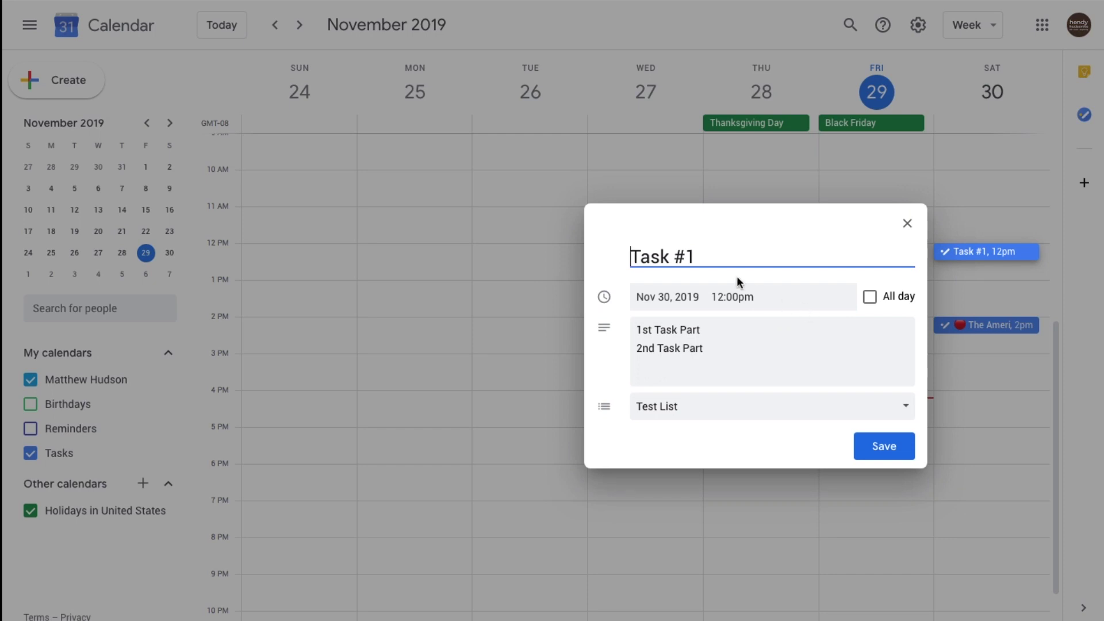
{"action": "left_click", "coordinate": [880, 443]}
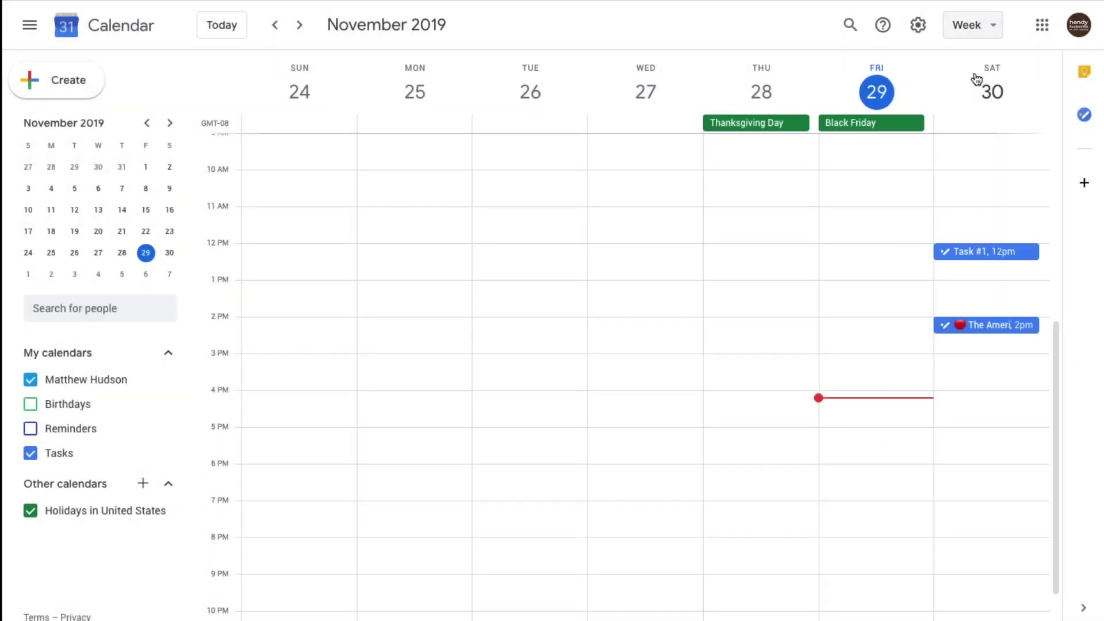
{"action": "left_click", "coordinate": [992, 92]}
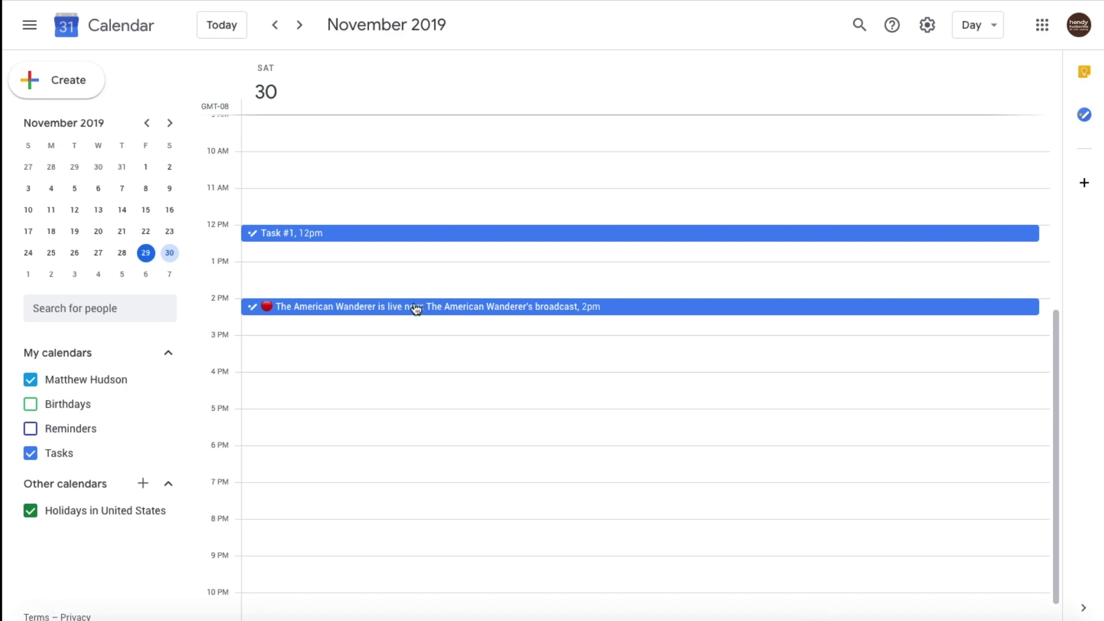
In Day view, drag the American Wanderer task chip from the 2pm slot to 4pm
{"action": "left_click_drag", "start_coordinate": [417, 308], "coordinate": [423, 380]}
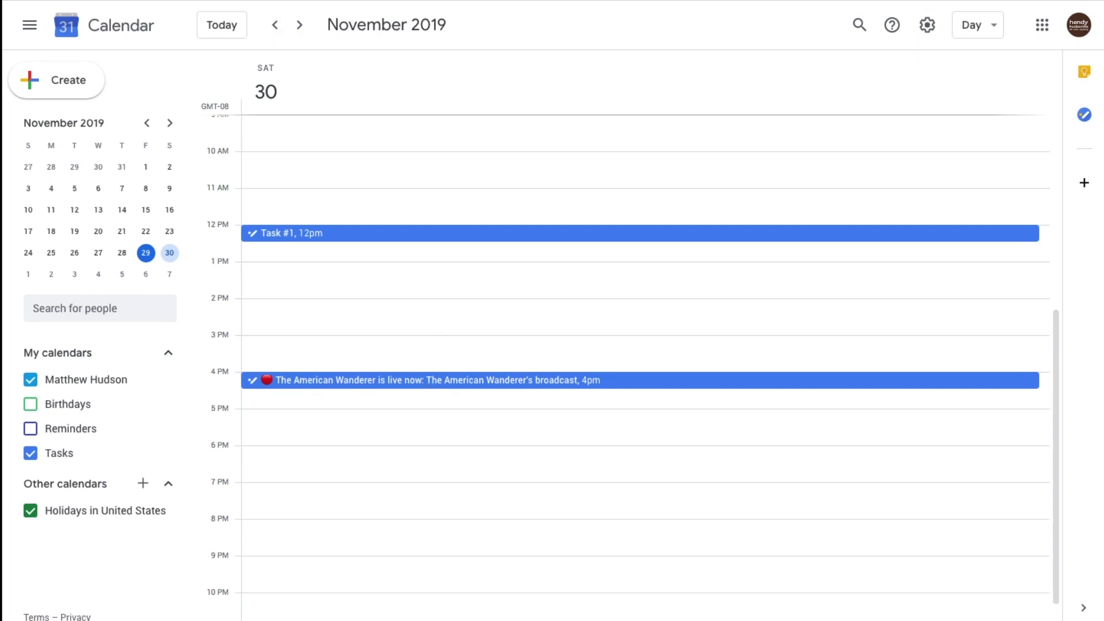
Switch to Week view and drag the American Wanderer task to Friday, Nov 29 at 6:30 PM
{"action": "left_click", "coordinate": [983, 29]}
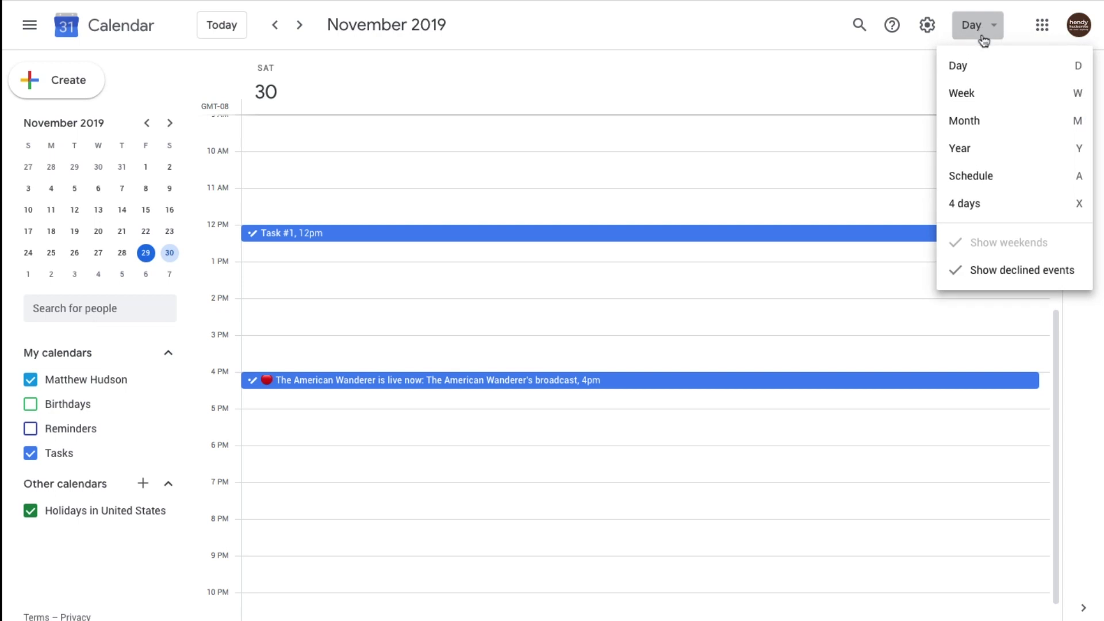
{"action": "left_click", "coordinate": [969, 96]}
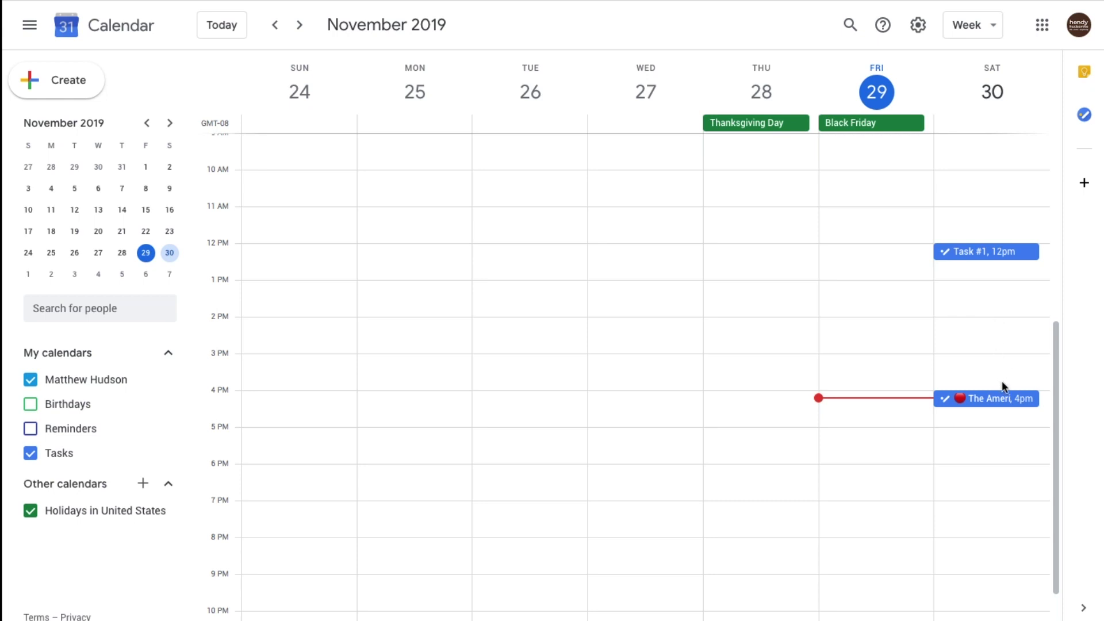
{"action": "left_click_drag", "start_coordinate": [997, 403], "coordinate": [900, 485]}
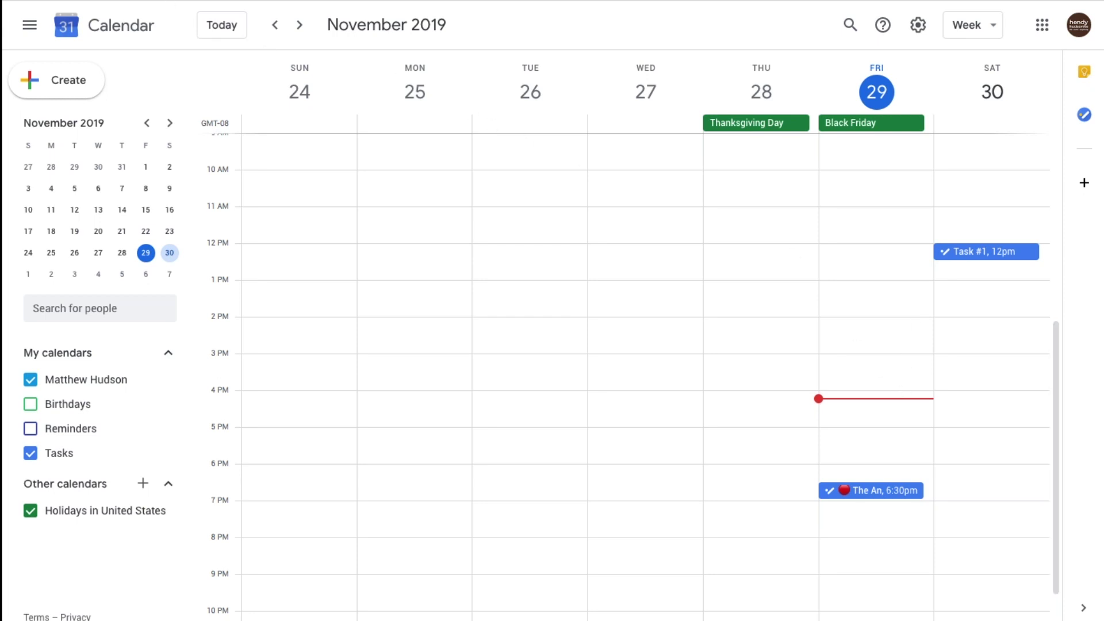
Check in Gmail's Tasks panel that the American Wanderer task reads Today, 6:30 PM in Test List
{"action": "key", "text": "ctrl+Tab"}
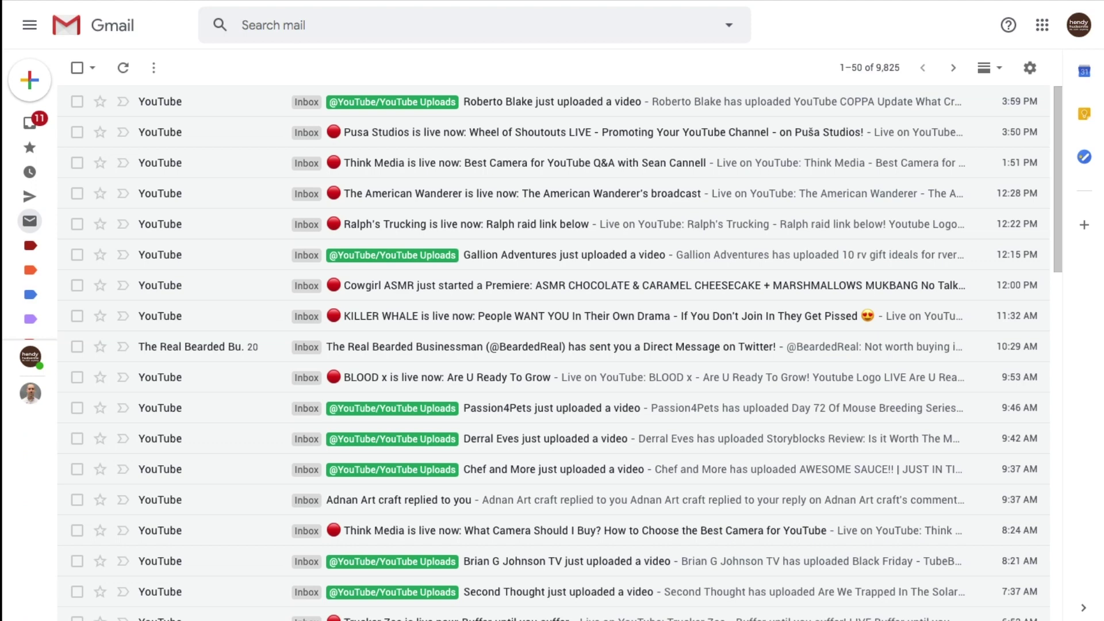
{"action": "left_click", "coordinate": [1084, 157]}
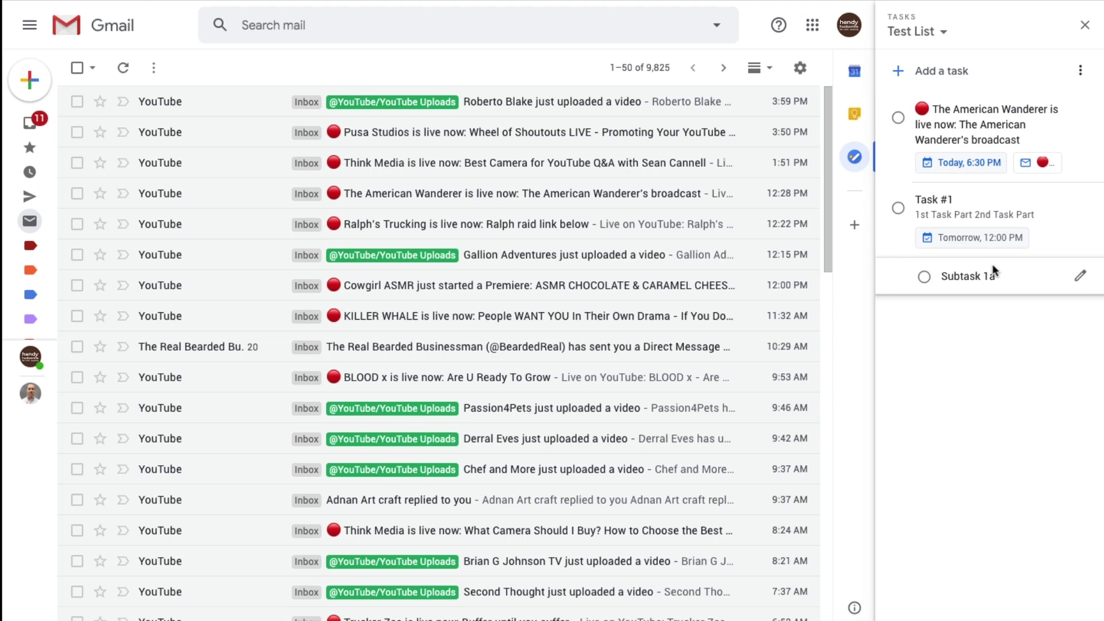
{"action": "left_click", "coordinate": [1084, 25]}
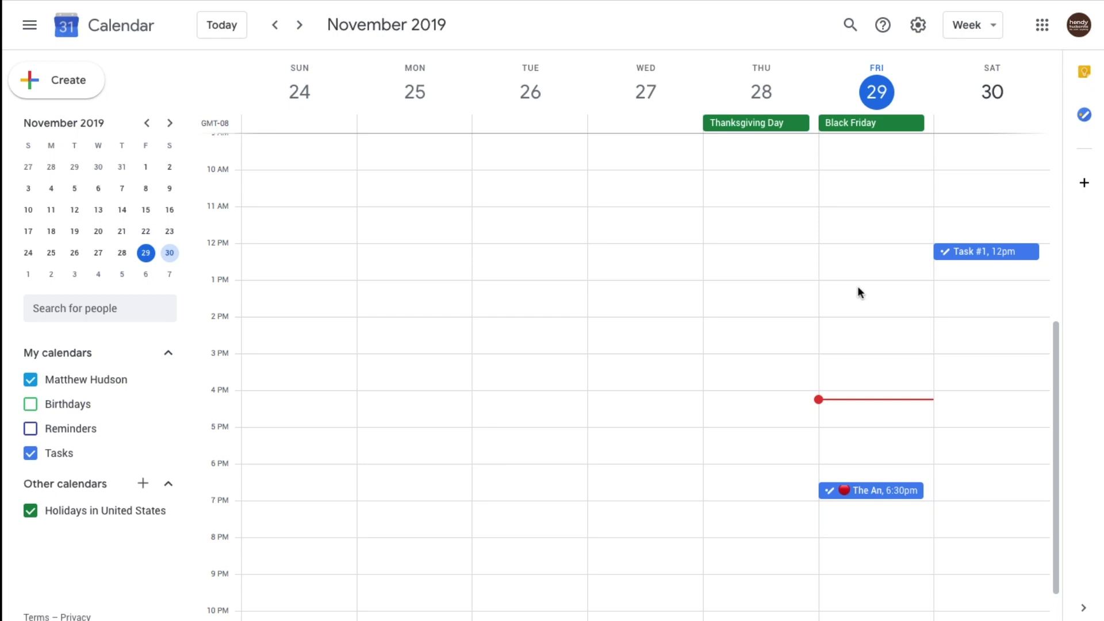
Start a task at Saturday 2 PM titled 'New Task for Saturday'
{"action": "right_click", "coordinate": [967, 330]}
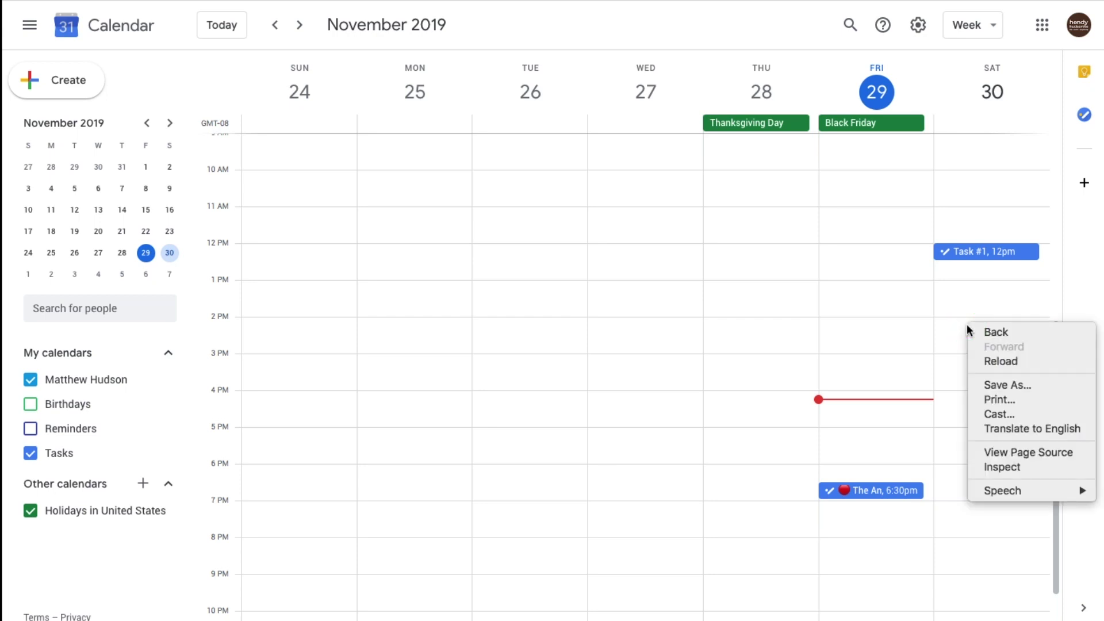
{"action": "key", "text": "Escape"}
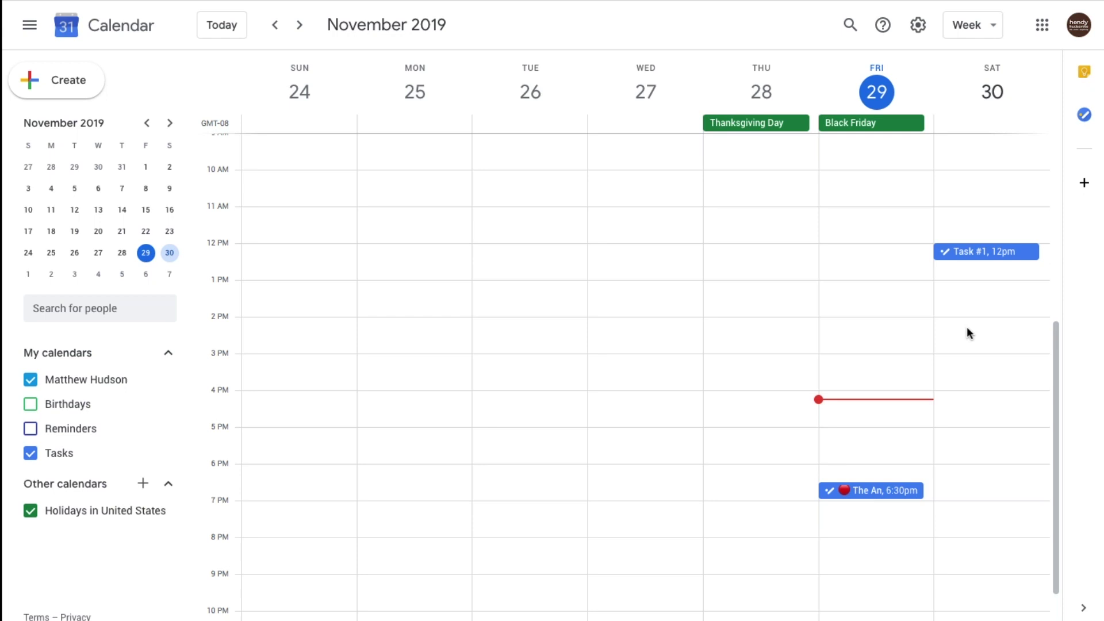
{"action": "left_click", "coordinate": [967, 328]}
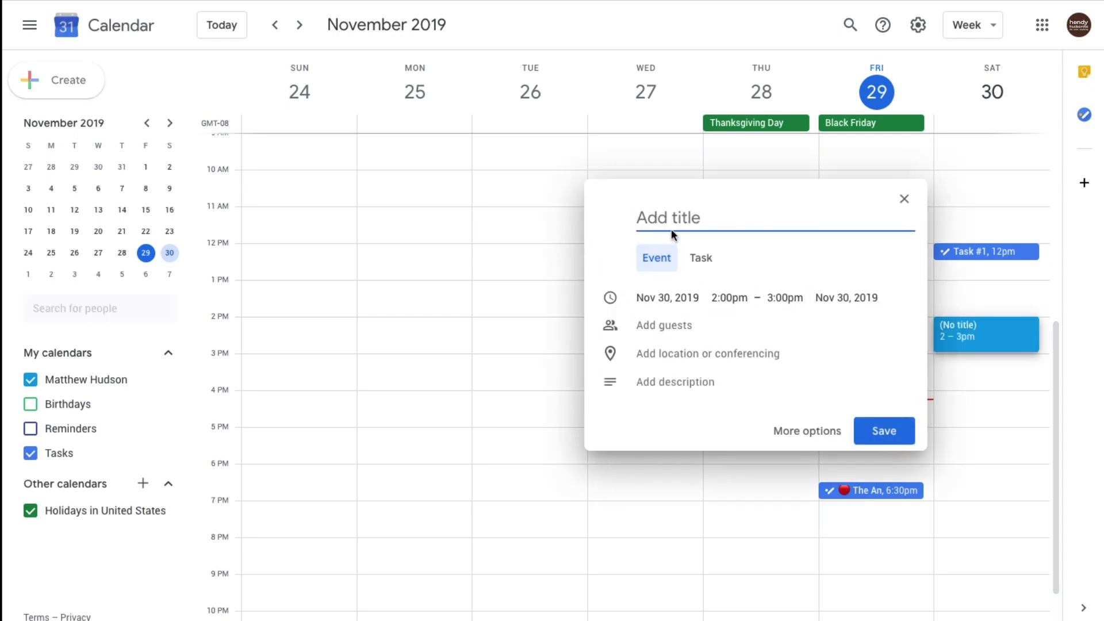
{"action": "left_click", "coordinate": [702, 259]}
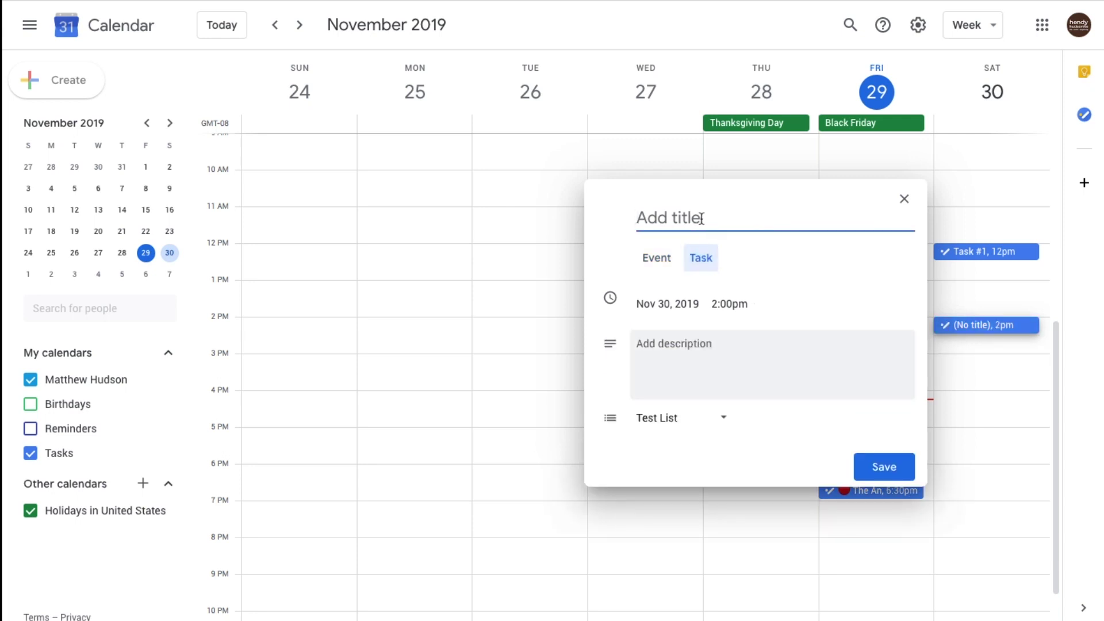
{"action": "type", "text": "New Task fo"}
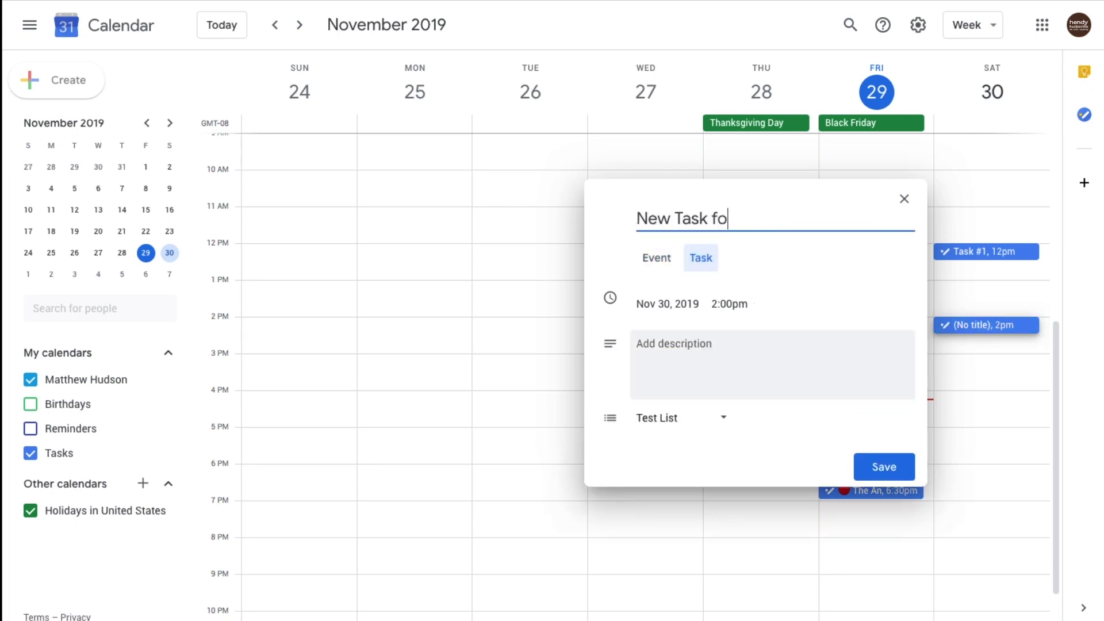
{"action": "type", "text": "r Saturday"}
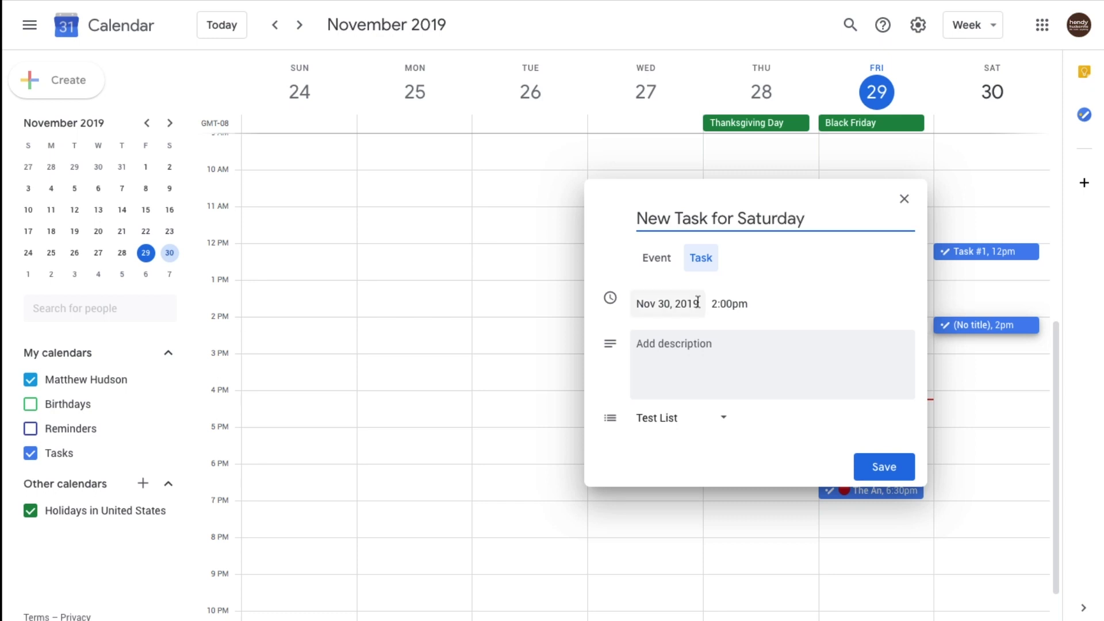
Add the description 'Get it done soon.', keep it in Test List, set 2:15pm and save
{"action": "left_click", "coordinate": [698, 336]}
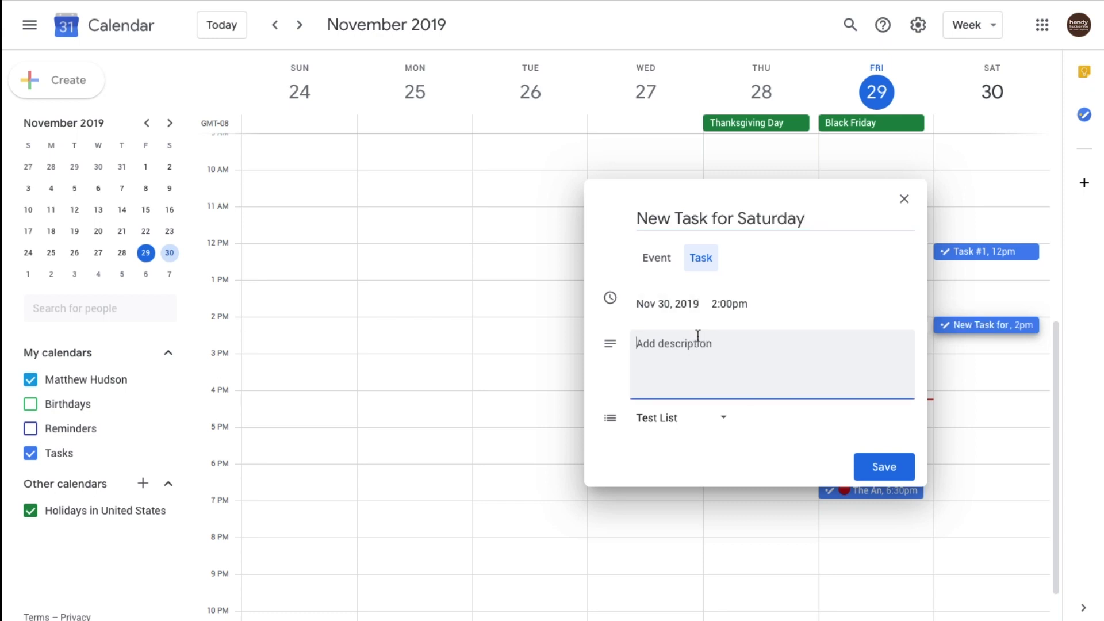
{"action": "type", "text": "Get it d"}
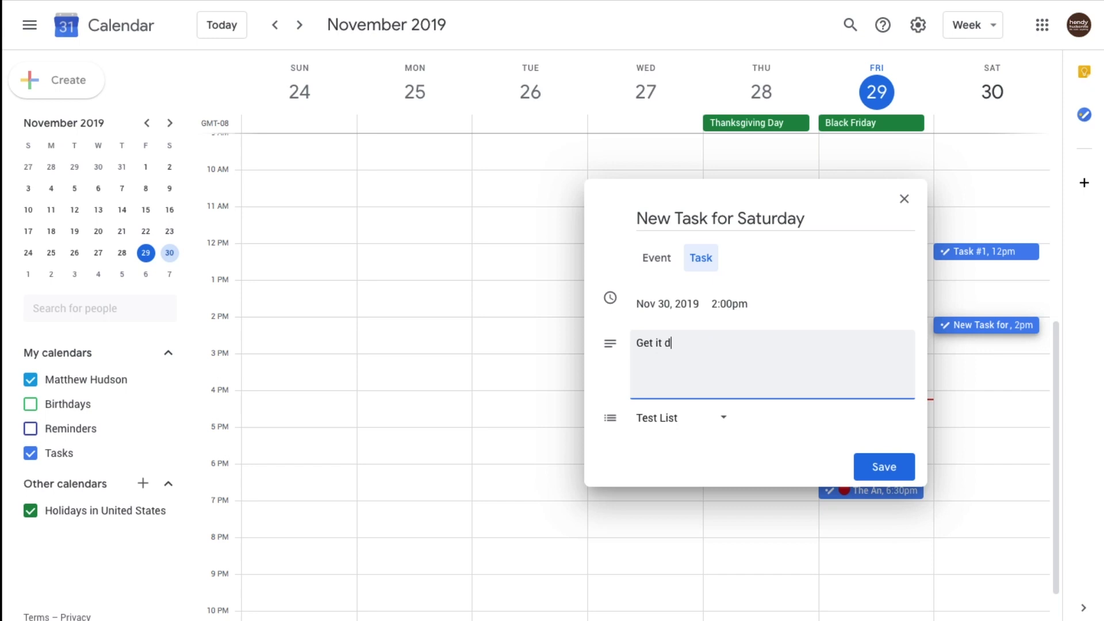
{"action": "type", "text": "one soon."}
{"action": "left_click", "coordinate": [709, 423]}
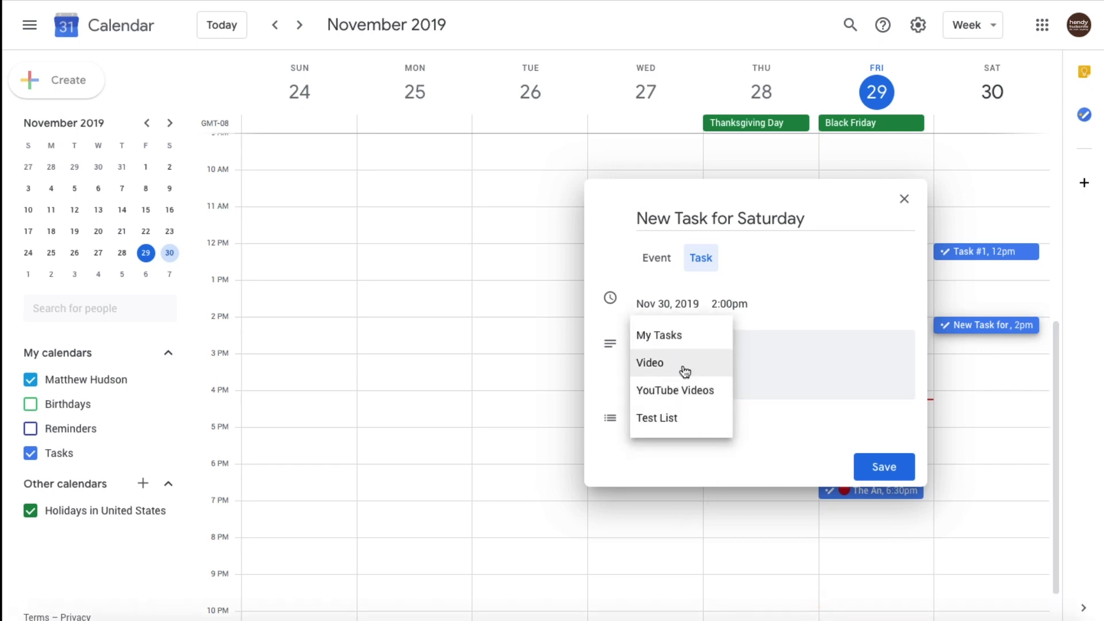
{"action": "left_click", "coordinate": [662, 418]}
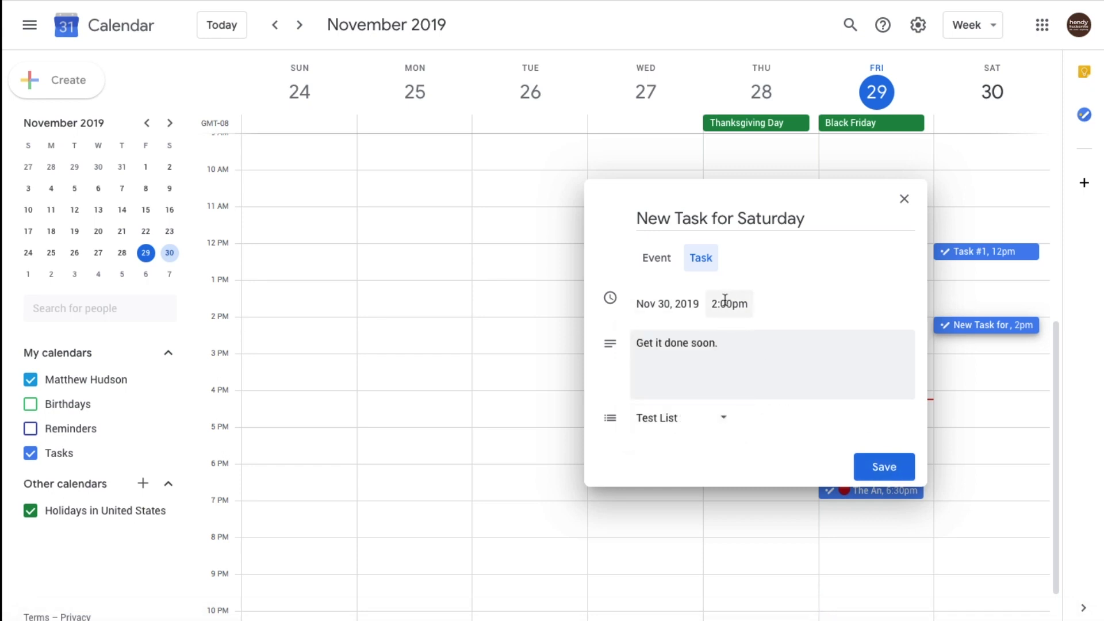
{"action": "left_click", "coordinate": [711, 300]}
{"action": "left_click", "coordinate": [747, 429]}
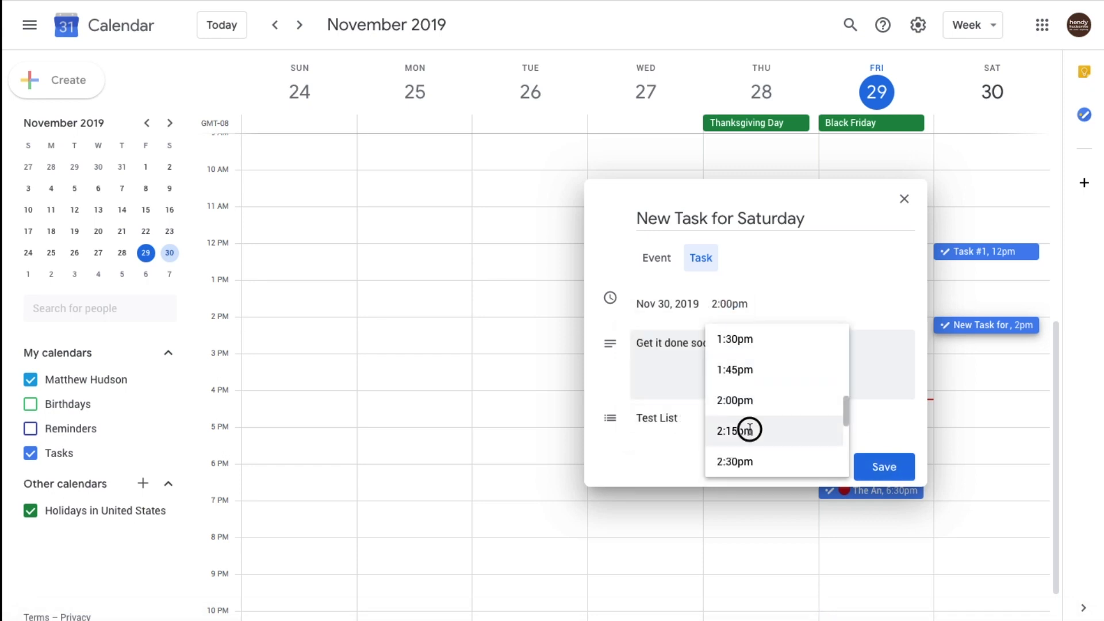
{"action": "left_click", "coordinate": [885, 466]}
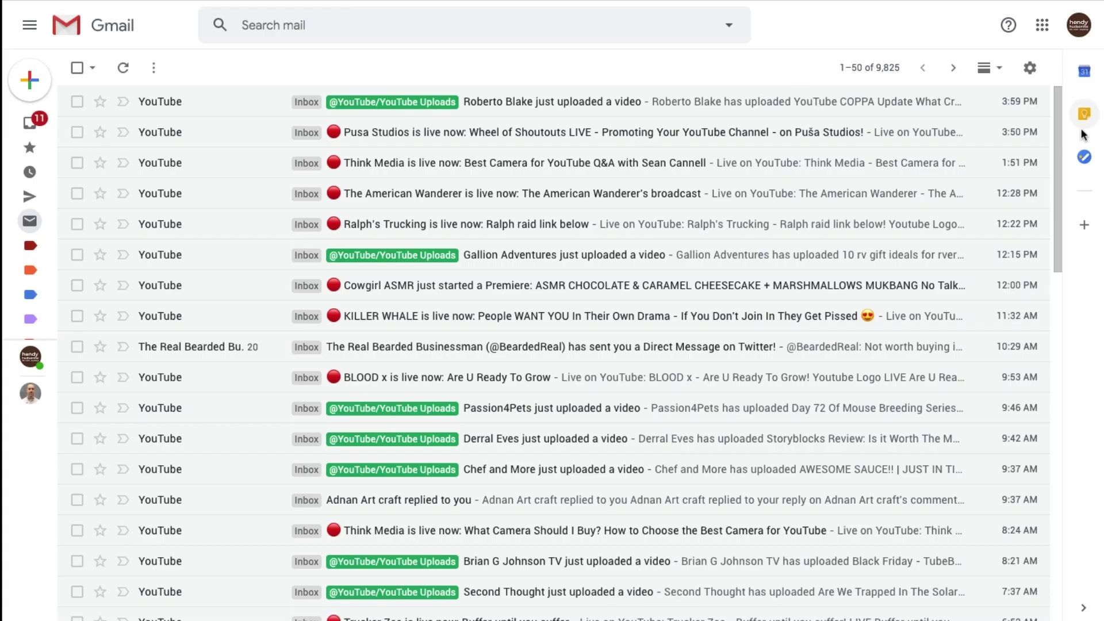
Open Gmail's Tasks panel to see 'New Task for Saturday' due Tomorrow, 2:15 PM in Test List
{"action": "left_click", "coordinate": [1084, 157]}
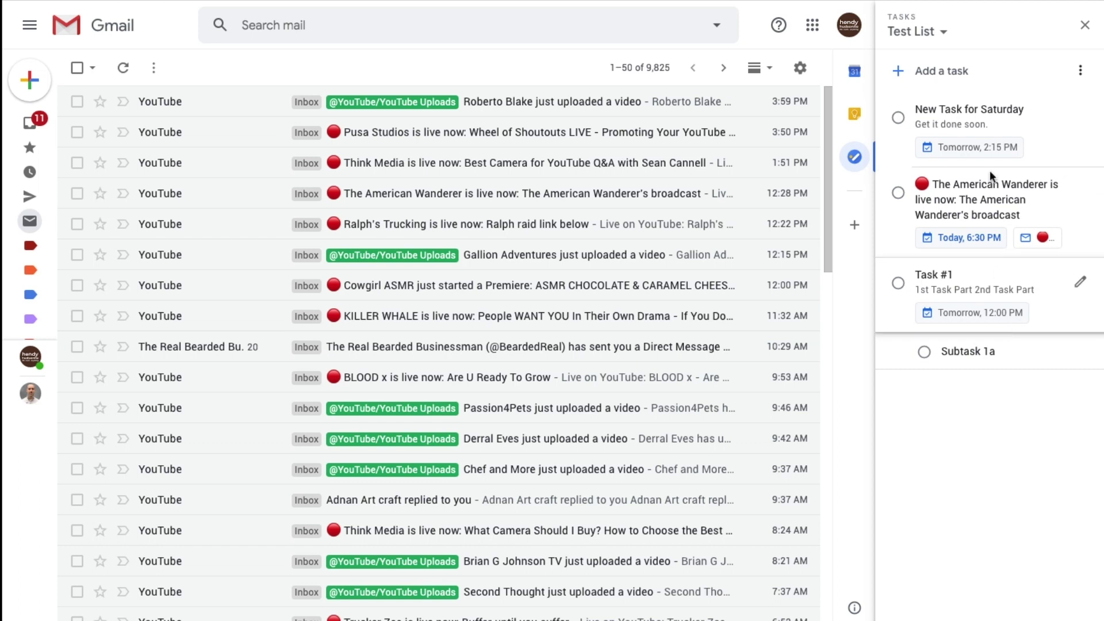